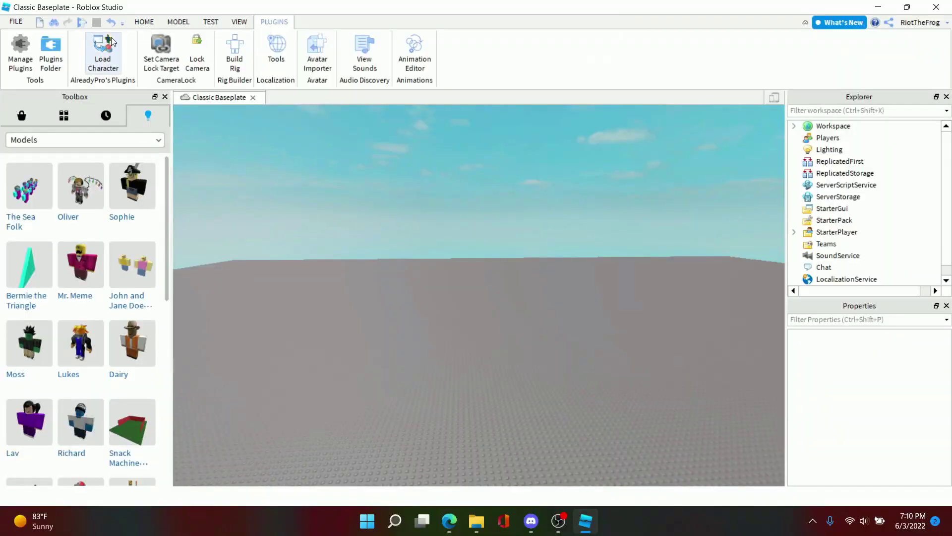
Use Load Character to spawn another player's avatar as an R6 character by entering that player's username
click(102, 53)
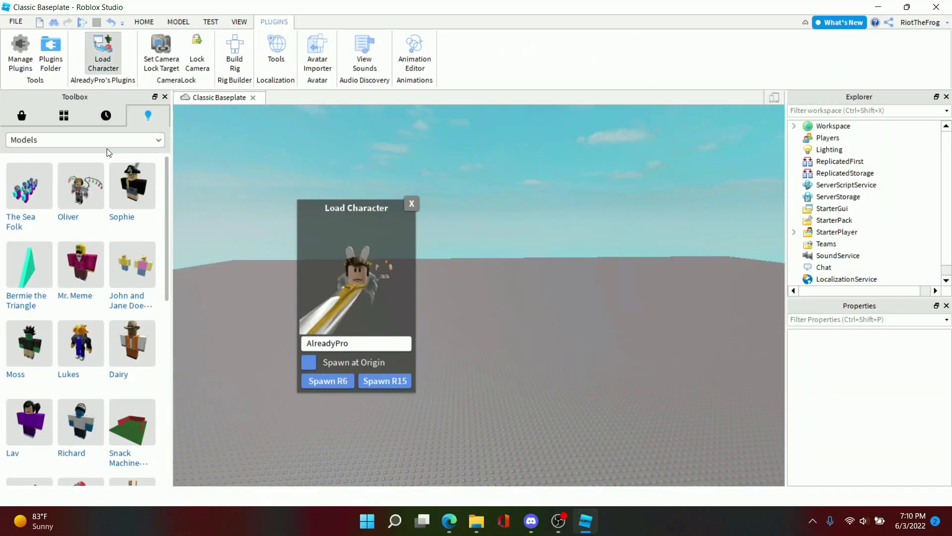
double_click(363, 343)
text(@MayumiBun)
click(313, 344)
key(BackSpace)
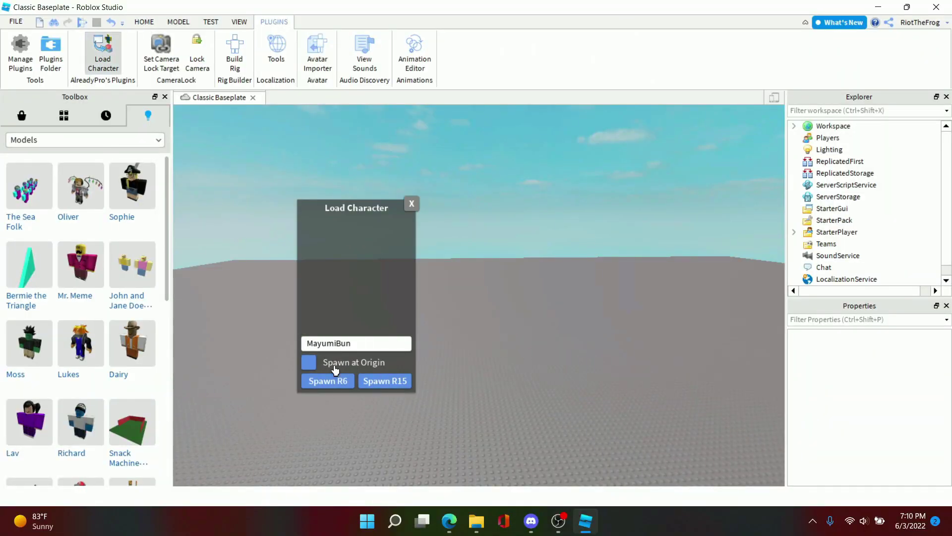
click(340, 386)
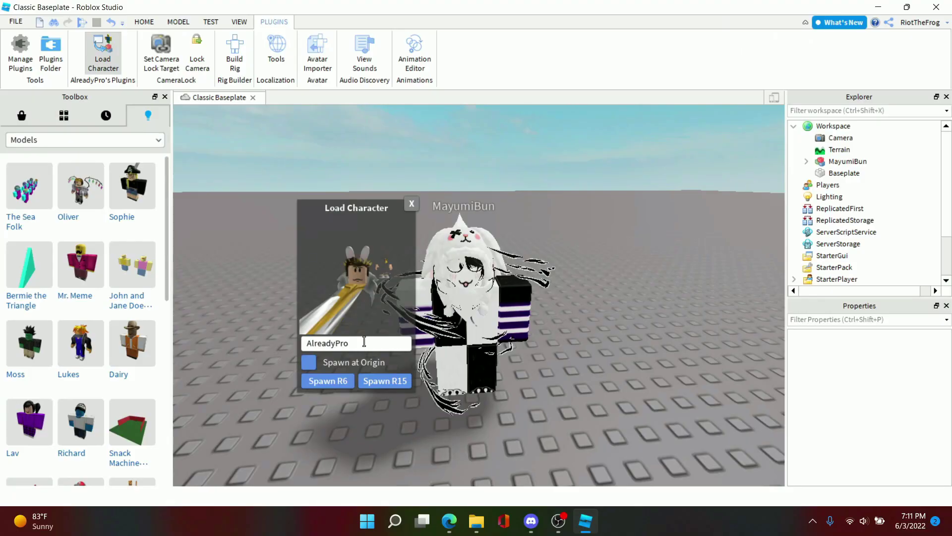
Spawn an R6 character for the signed-in account's username, close the Load Character window, and place the character beside the first one
text(RiotTheFrog)
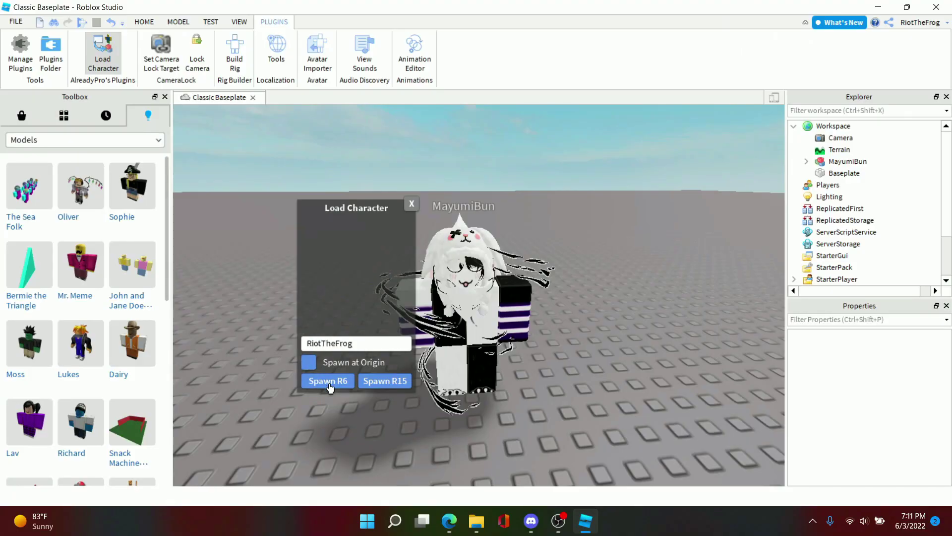
click(328, 380)
click(412, 205)
right_drag(414, 212, 567, 246)
scroll(567, 246, up, 2)
drag(476, 285, 644, 362)
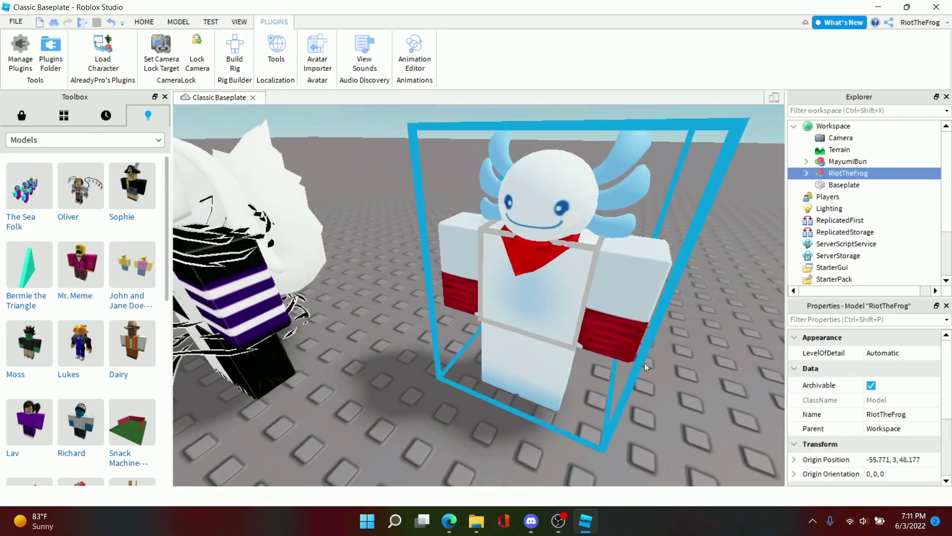
scroll(644, 362, down, 3)
click(656, 361)
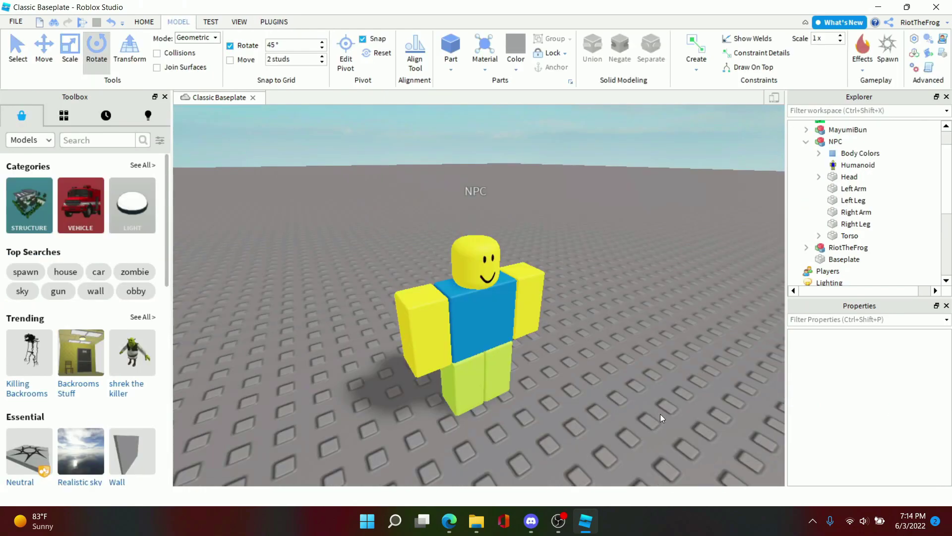
Add a Shirt object and a Pants object to the NPC model
click(851, 141)
click(820, 268)
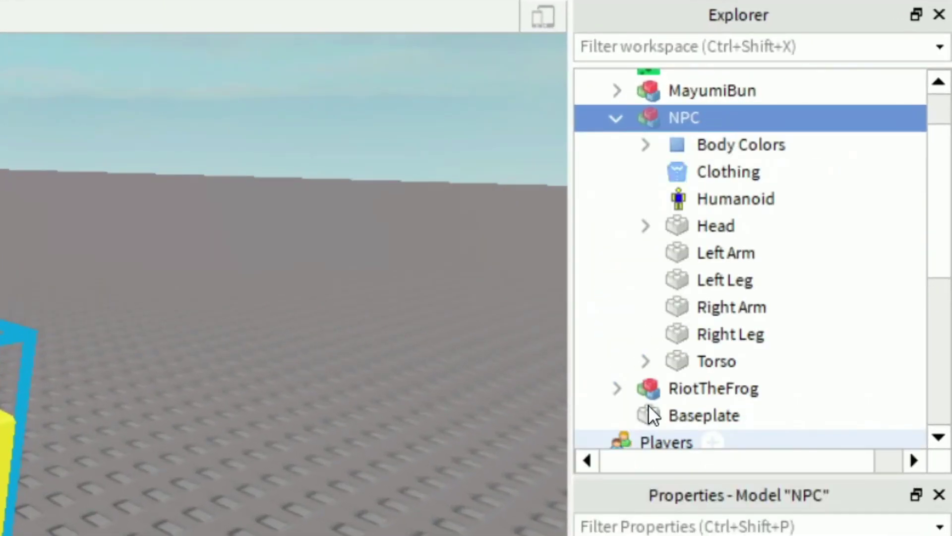
click(721, 119)
click(640, 369)
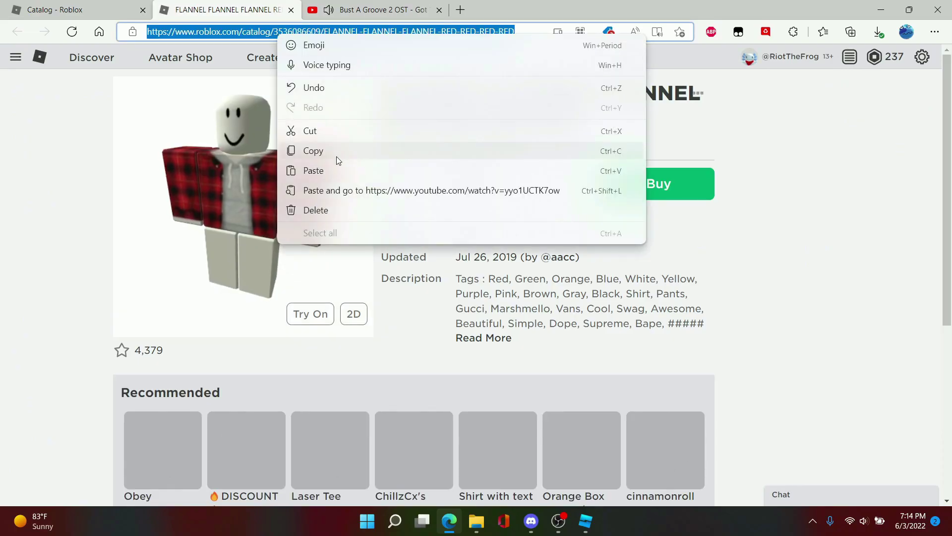
Copy the red flannel shirt's catalog link and apply it as the ShirtTemplate of the NPC's shirt
click(336, 152)
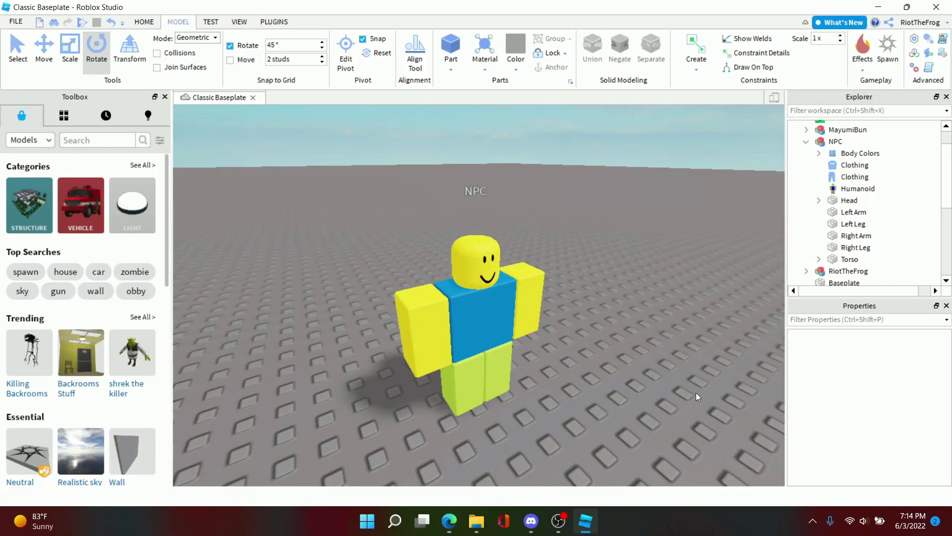
click(842, 167)
click(882, 367)
key(ctrl+v)
key(Return)
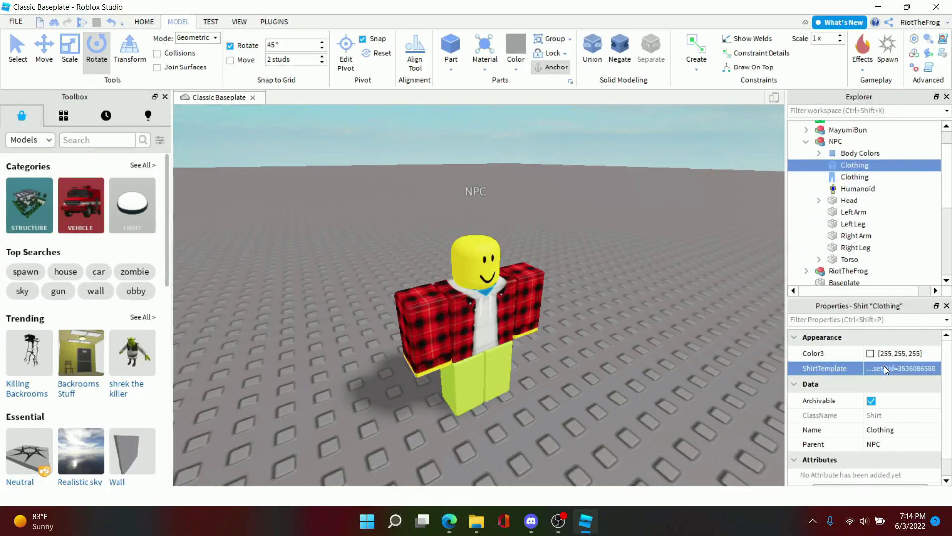
click(645, 344)
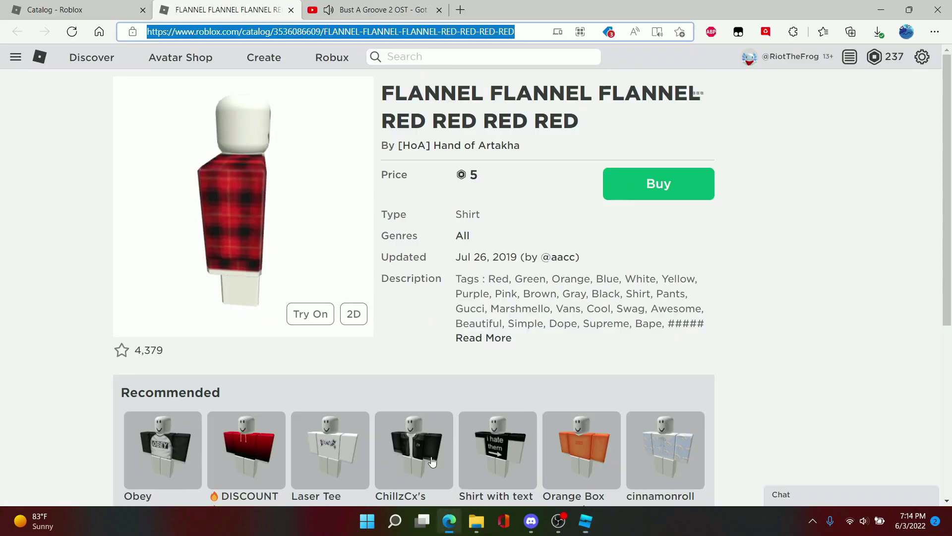
Browse the Classic Pants category in the Roblox catalog and copy the link of a black-and-red pair
click(79, 10)
click(38, 453)
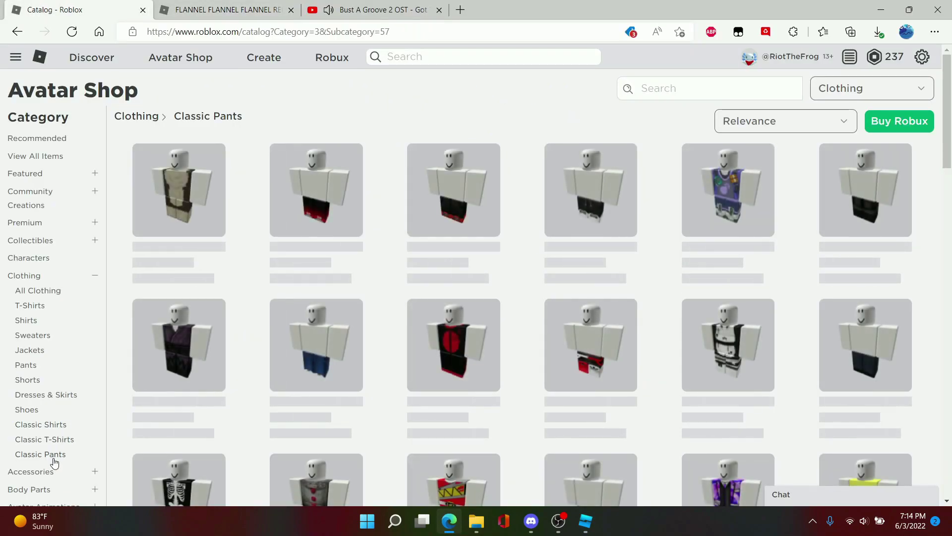
right_click(348, 32)
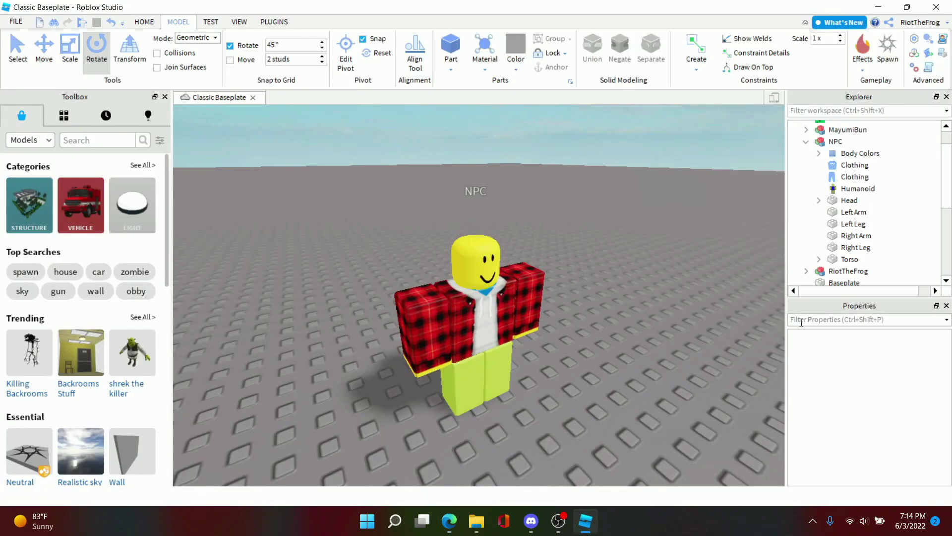
Paste the copied catalog link as the PantsTemplate of the NPC's pants
click(854, 176)
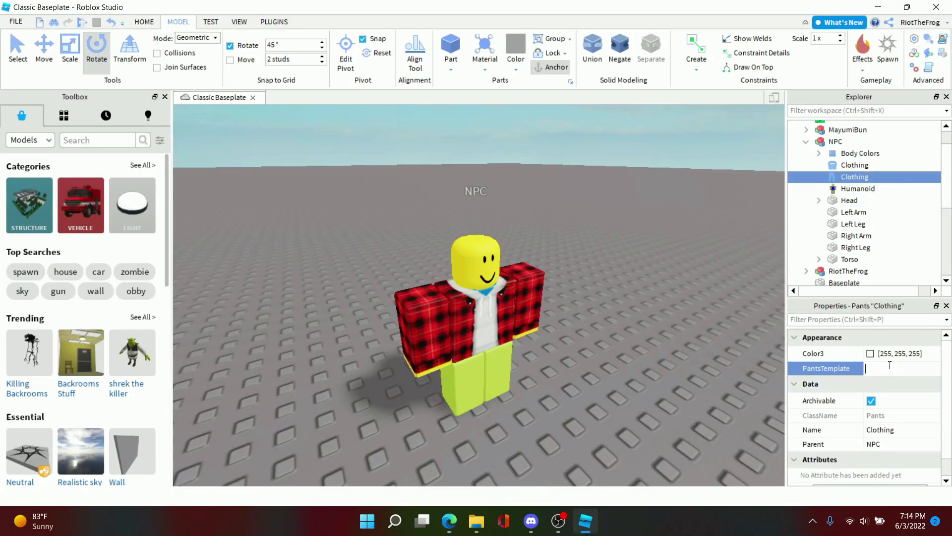
click(893, 367)
key(ctrl+v)
key(Return)
click(516, 308)
Set the torso color in the NPC's Body Colors to Bright yellow
click(850, 143)
click(865, 144)
click(868, 154)
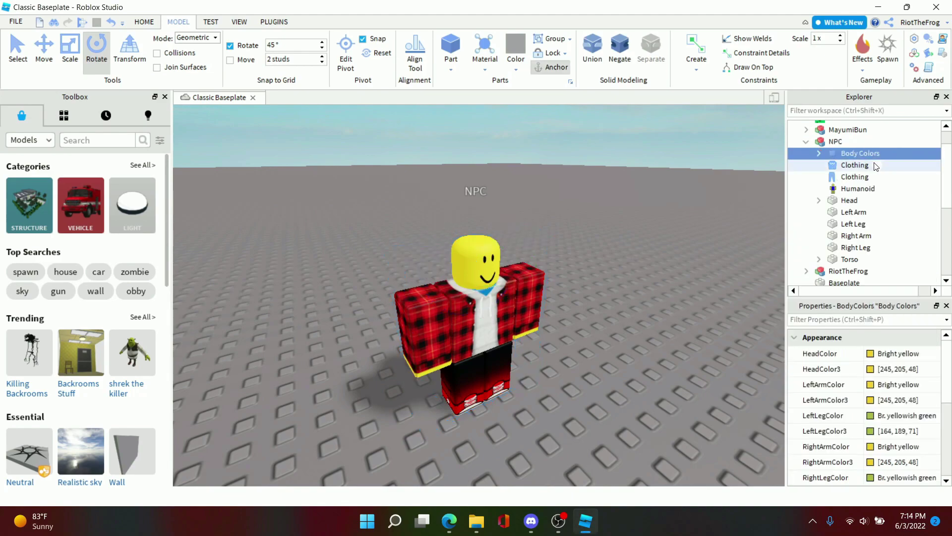
scroll(905, 409, down, 1)
click(868, 342)
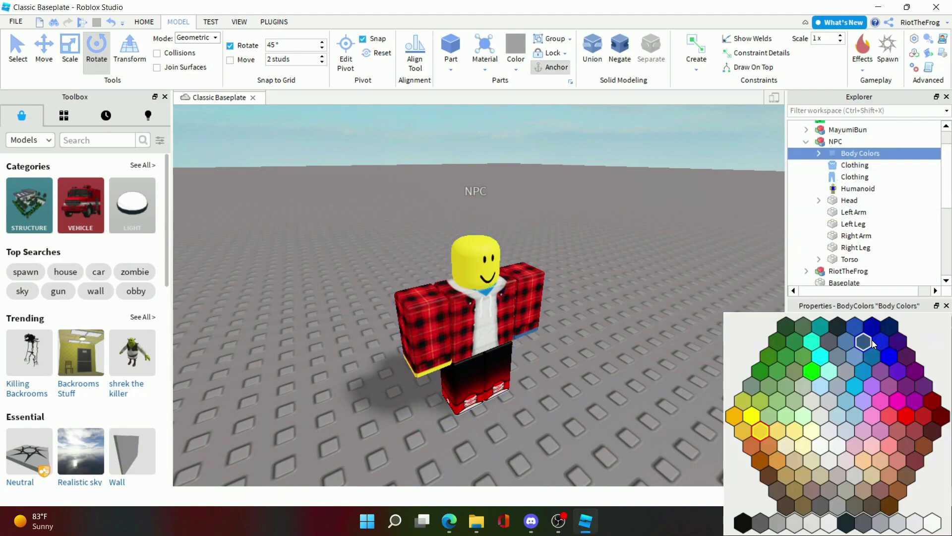
click(683, 291)
click(871, 353)
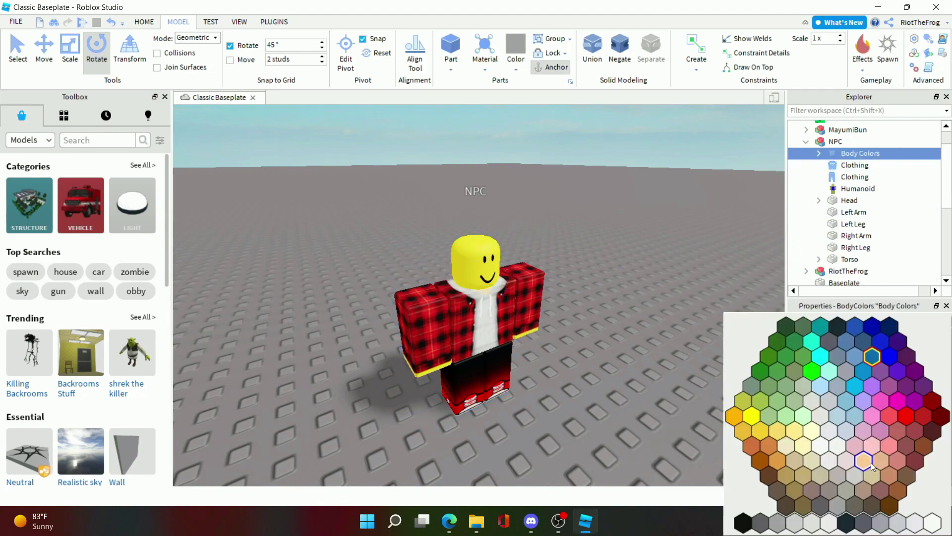
click(762, 431)
click(649, 388)
scroll(650, 387, up, 5)
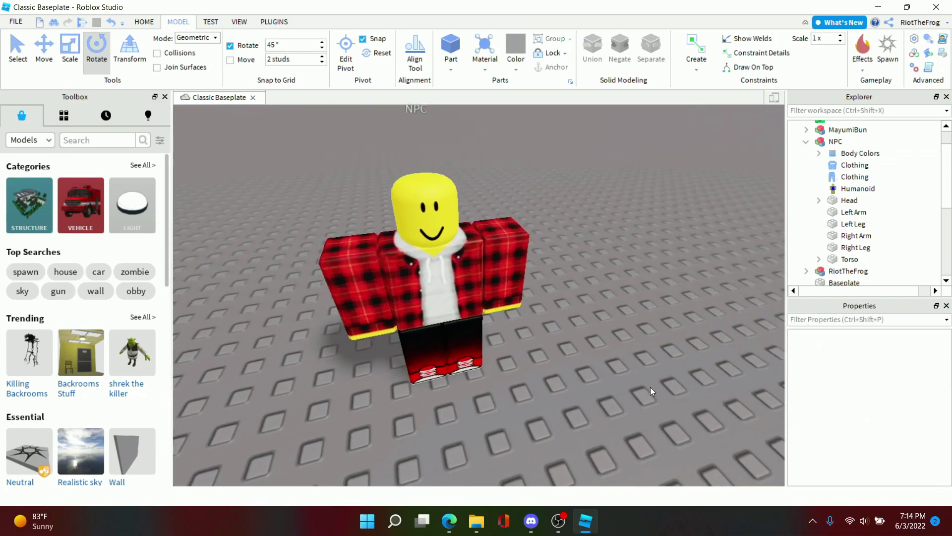
scroll(650, 387, down, 5)
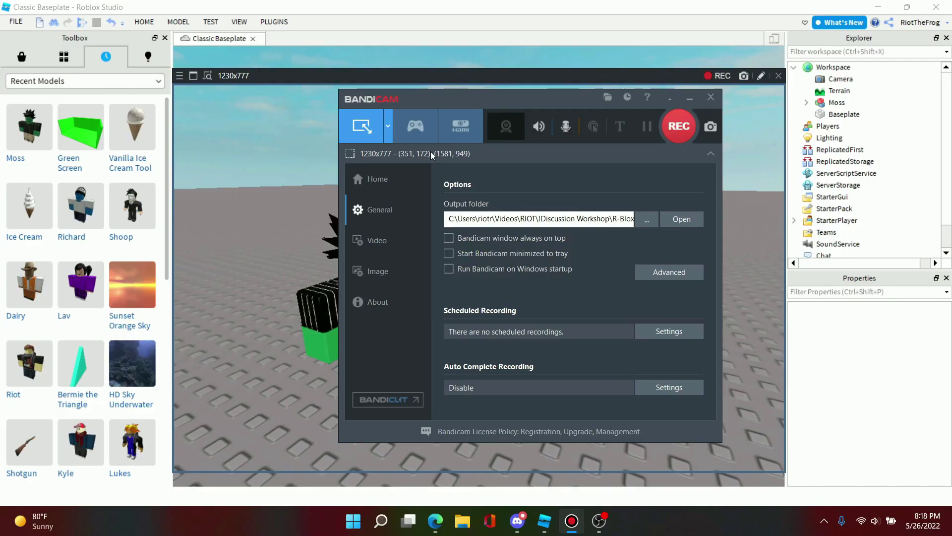
Try Bandicam's game recording mode with the Roblox Studio window as the recording target
click(416, 126)
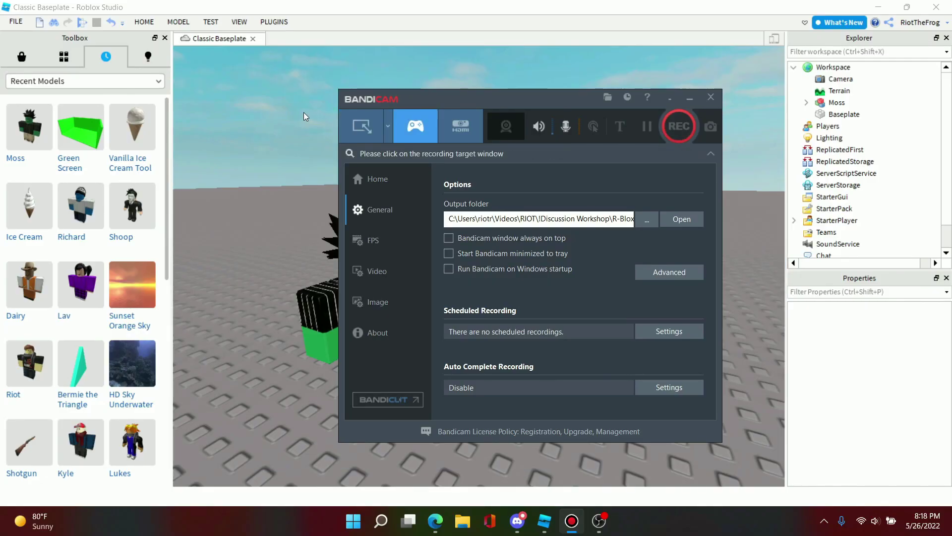
click(304, 113)
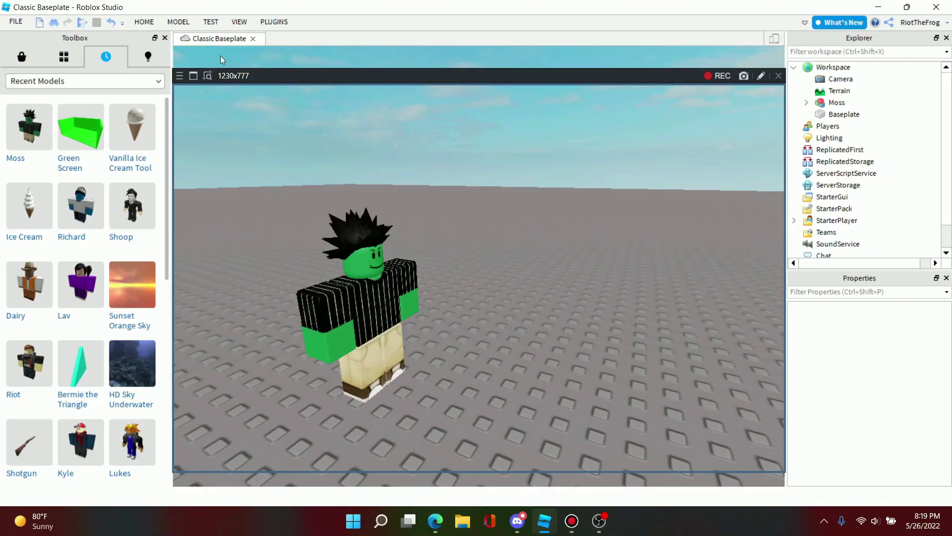
Hide the Toolbox, Explorer and Properties windows to widen the viewport, and bring up the view options
click(165, 38)
click(946, 38)
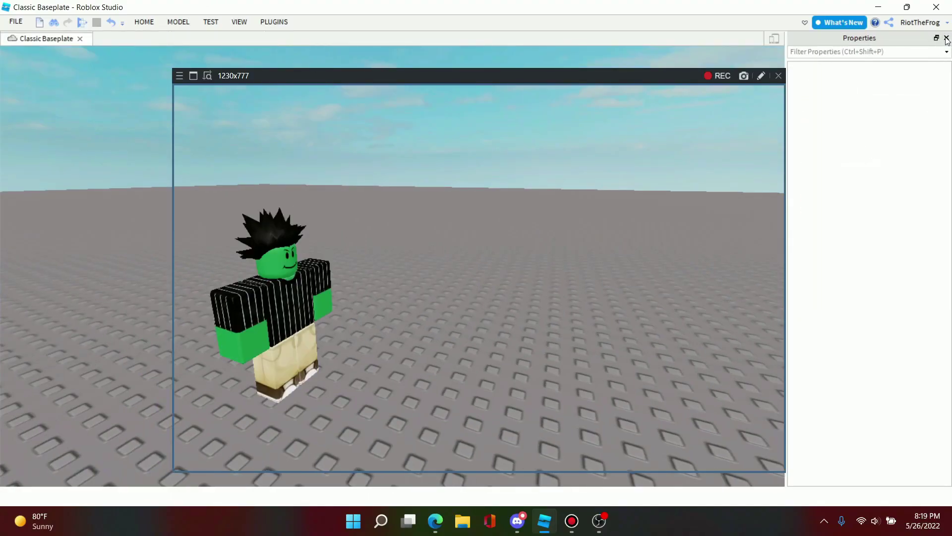
click(946, 39)
click(239, 22)
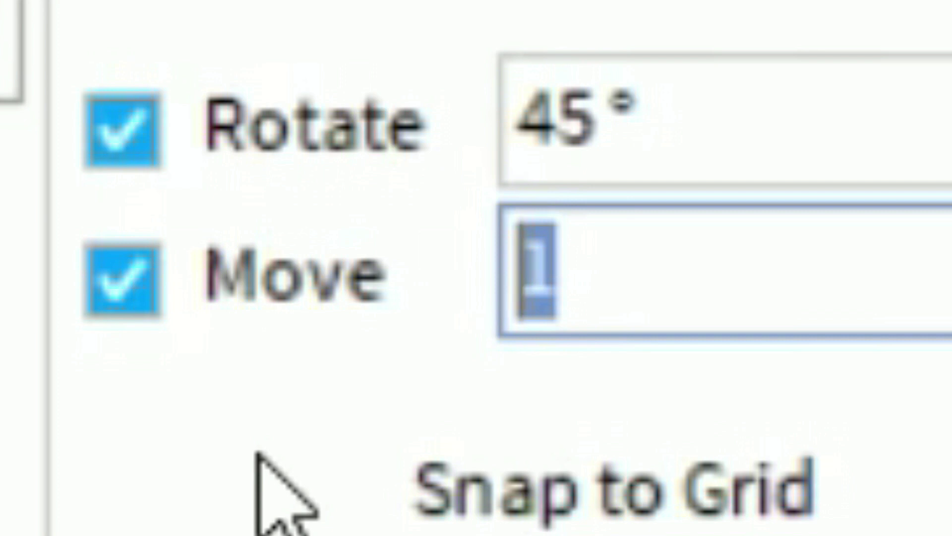
Set the Move snap-to-grid increment to 2 studs, and follow it with an increment of 0.5
text(2)
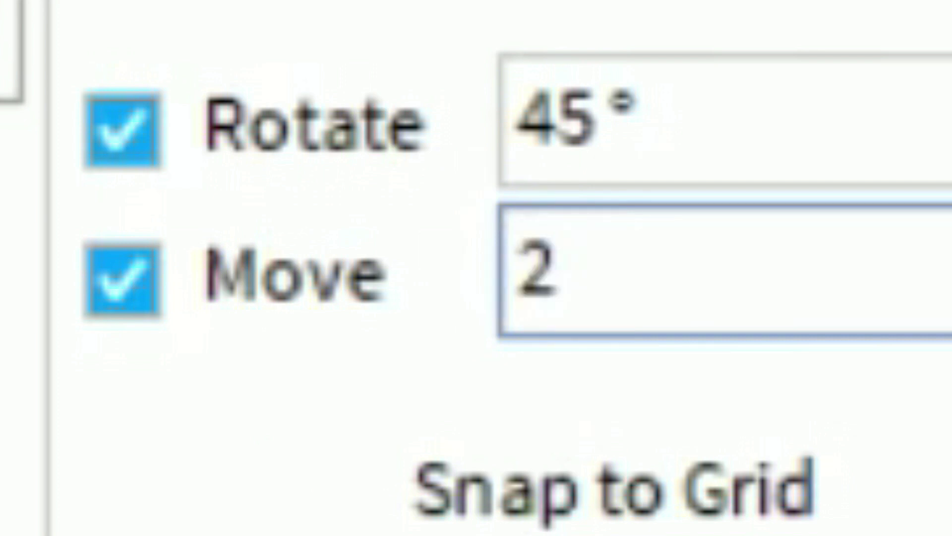
key(Return)
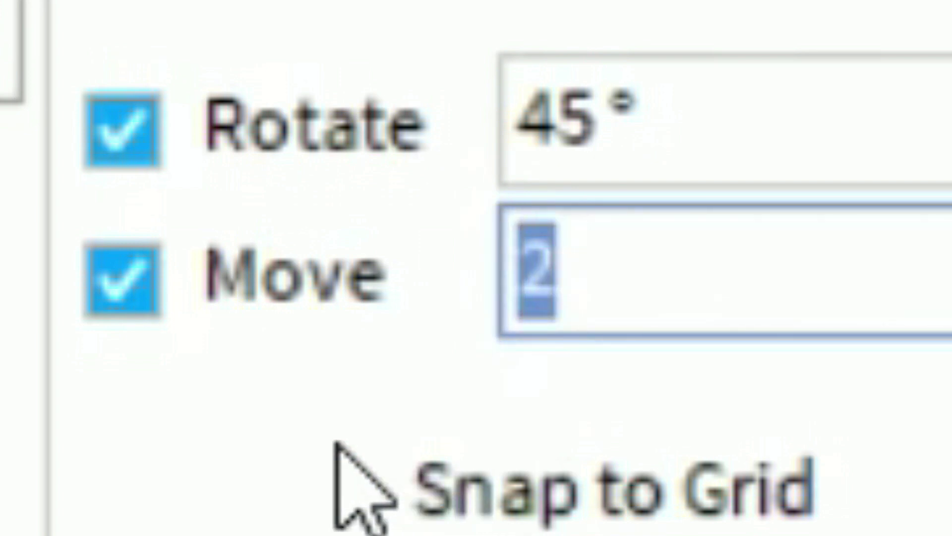
text(0.5)
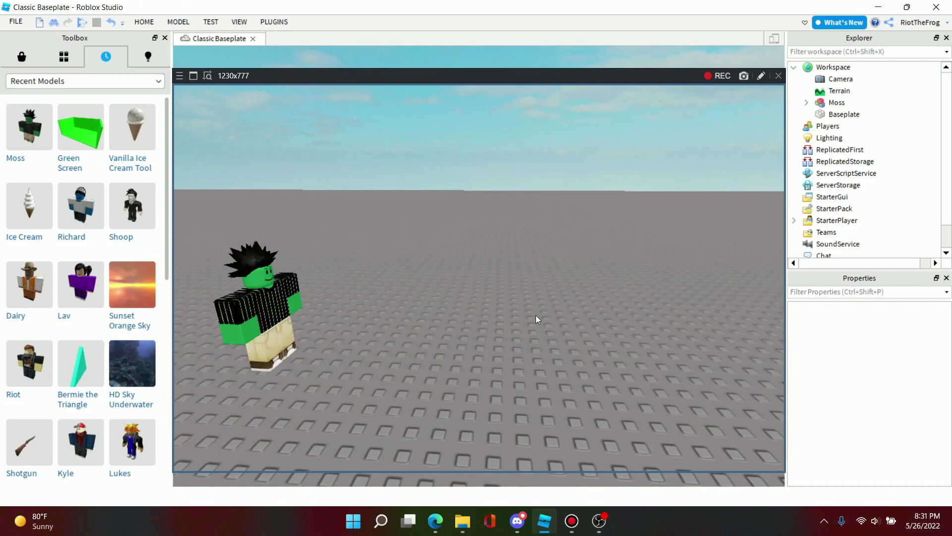
Move the Moss model across the baseplate in small increments along its blue axis to about Z -25, clearing the selection after each move
click(268, 285)
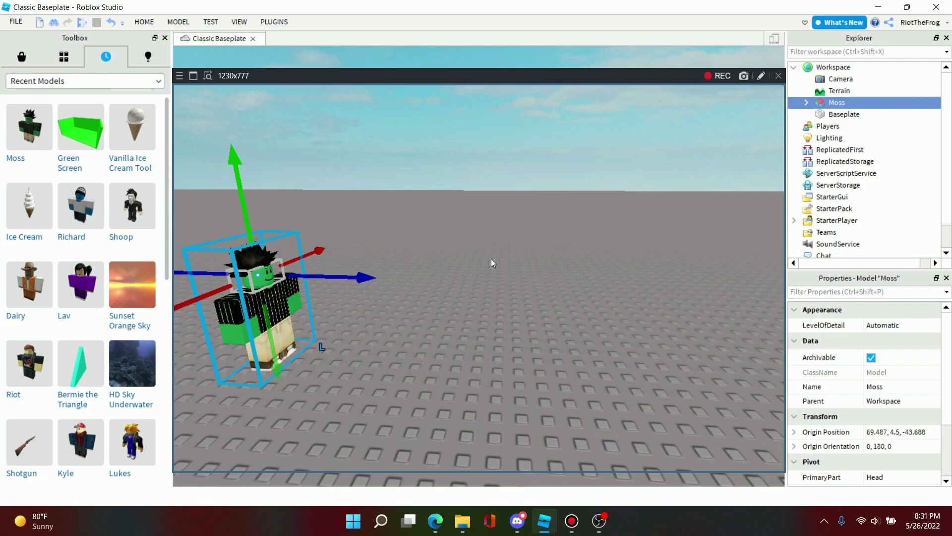
click(460, 289)
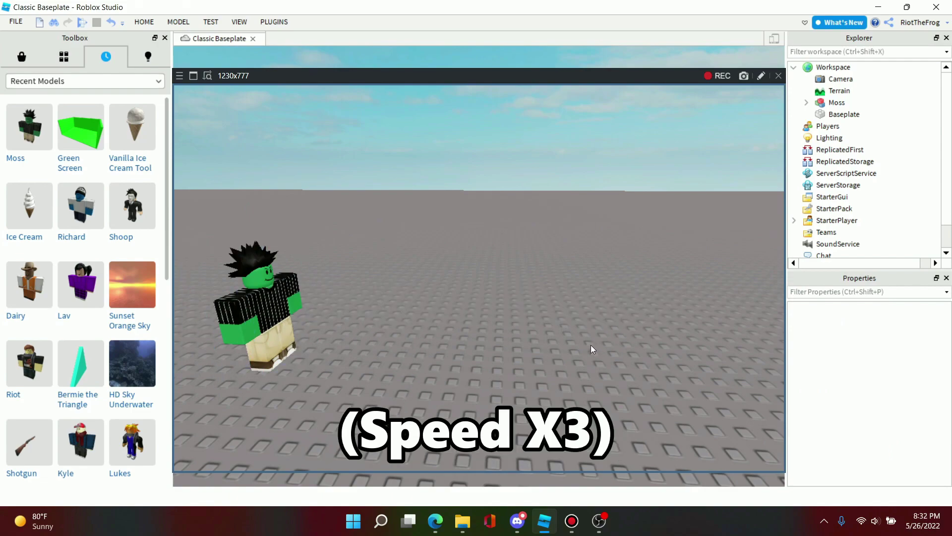
click(276, 292)
click(400, 253)
drag(350, 277, 627, 285)
click(302, 295)
click(400, 258)
click(318, 297)
click(407, 261)
click(339, 299)
click(436, 255)
click(355, 297)
click(441, 260)
click(377, 297)
click(399, 301)
click(484, 253)
click(422, 300)
click(496, 256)
click(445, 302)
click(459, 299)
click(565, 256)
click(473, 300)
click(588, 256)
click(499, 301)
click(521, 301)
click(638, 251)
click(548, 301)
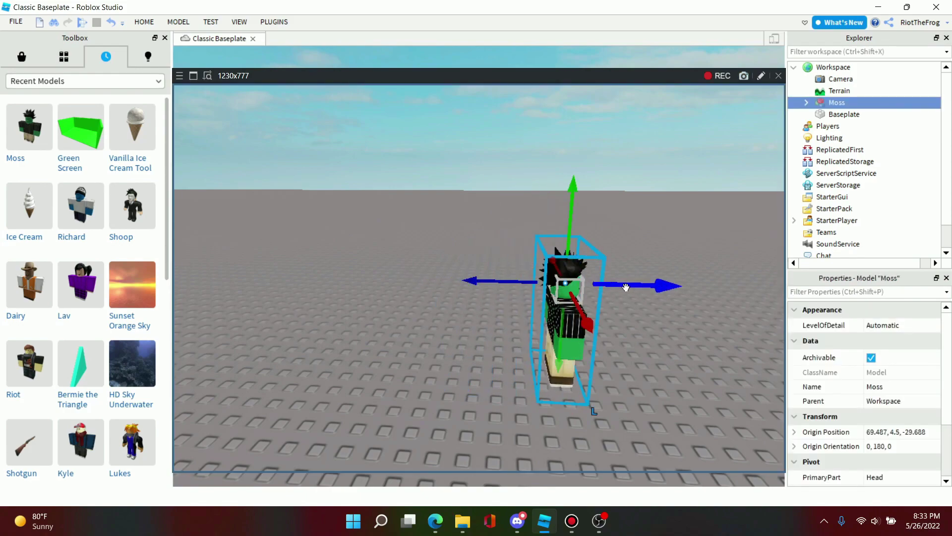
click(660, 253)
click(576, 302)
key(ctrl+y)
key(ctrl+y)
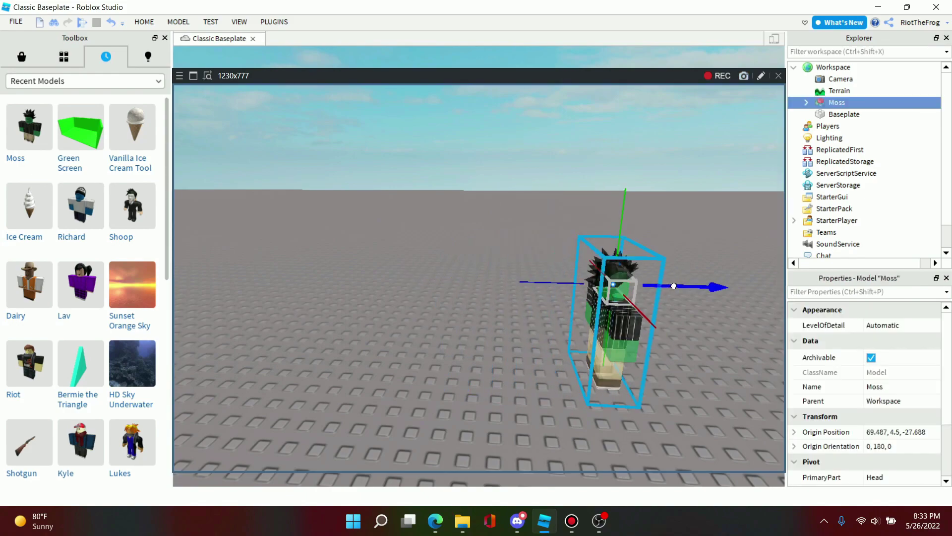
key(ctrl+y)
click(726, 254)
drag(700, 286, 750, 287)
click(667, 310)
click(752, 253)
click(693, 310)
drag(614, 287, 638, 288)
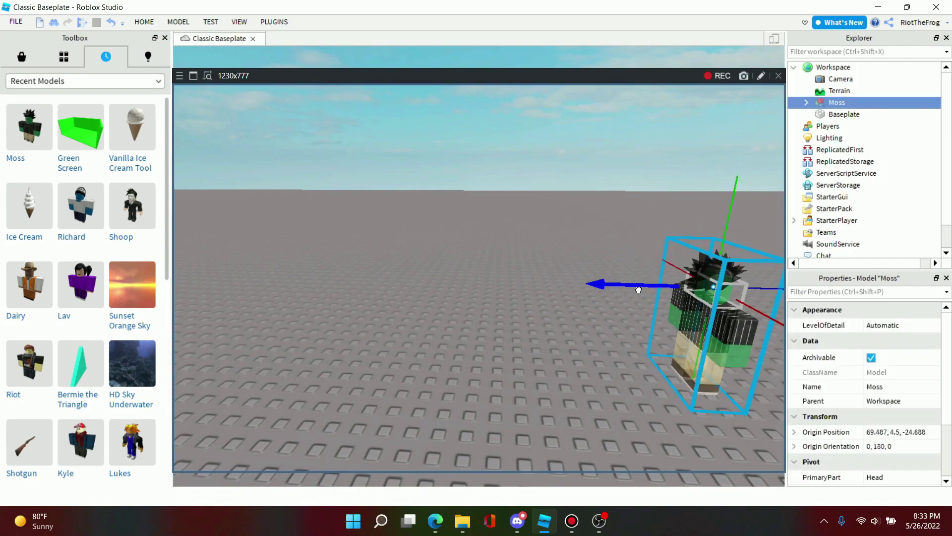
click(624, 256)
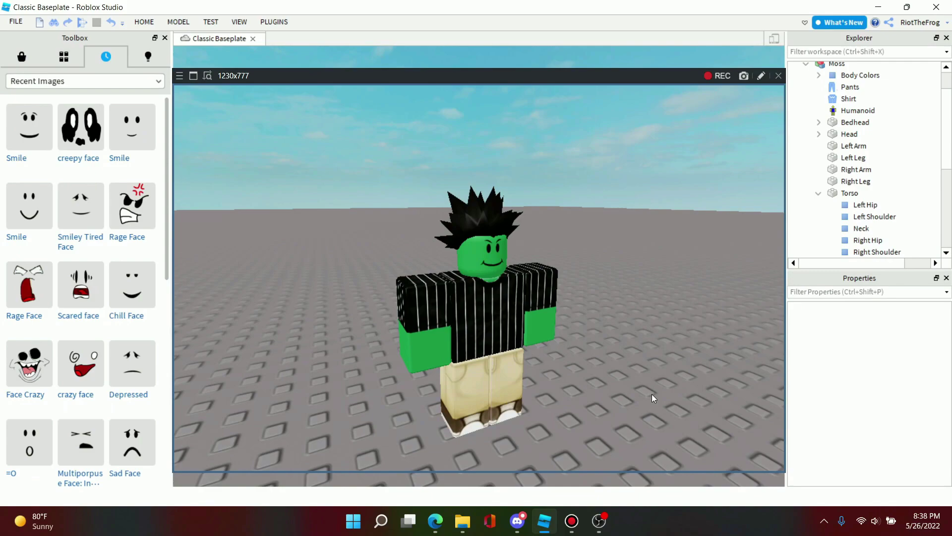
Rotate Moss's right arm forward by 45° and activate the Move tool for repositioning it
click(178, 22)
click(97, 50)
drag(445, 333, 442, 302)
click(178, 21)
click(44, 50)
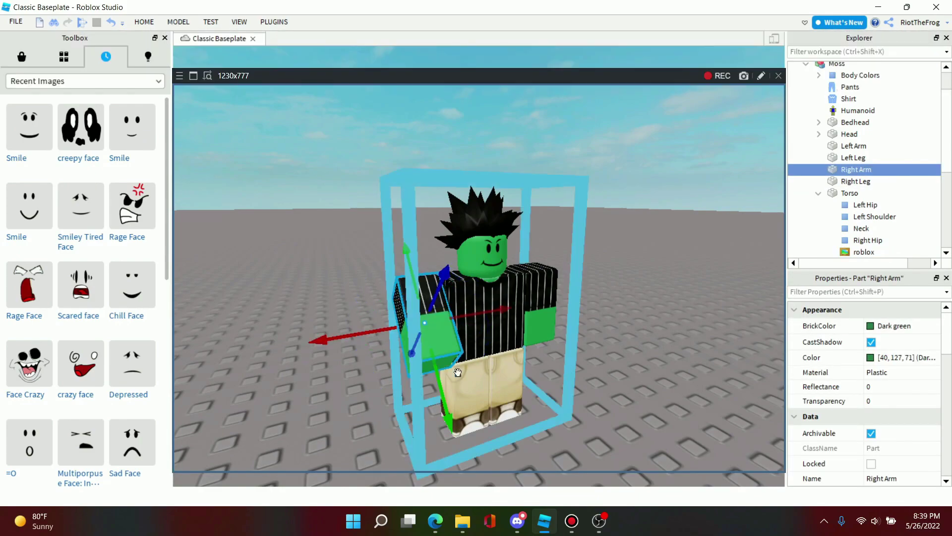
Rotate Moss's right arm another 45° to point straight ahead and move it up to shoulder height
click(851, 169)
click(178, 22)
click(97, 50)
drag(447, 337, 444, 305)
click(178, 21)
click(44, 50)
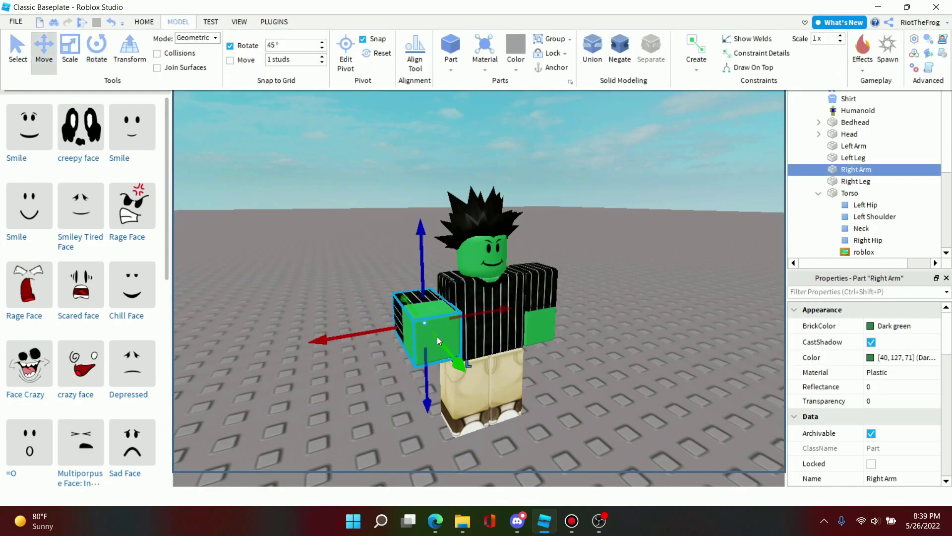
drag(428, 273, 444, 260)
click(576, 223)
Delete the face decal from Moss's head
click(819, 133)
click(863, 158)
key(Delete)
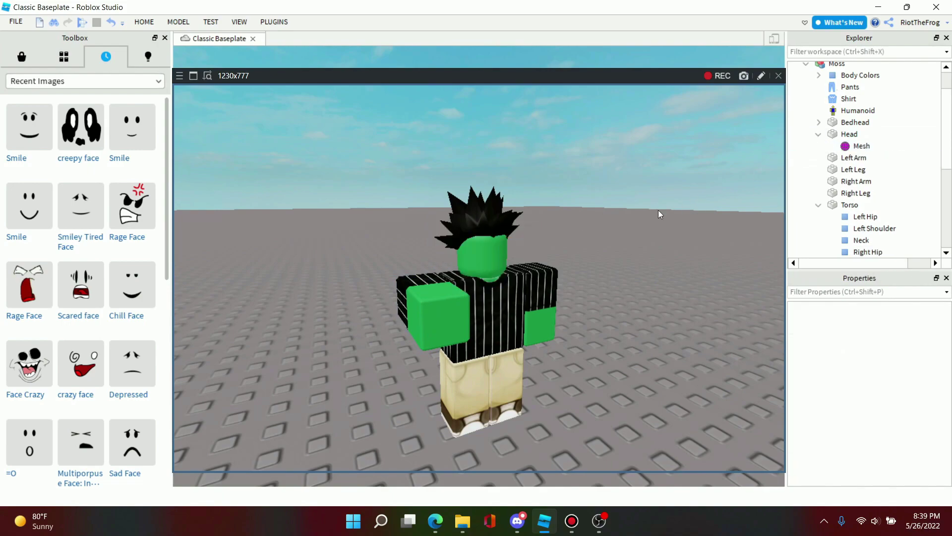
Apply the crazy face decal to Moss's head and clear the selection
click(849, 133)
click(81, 363)
click(270, 222)
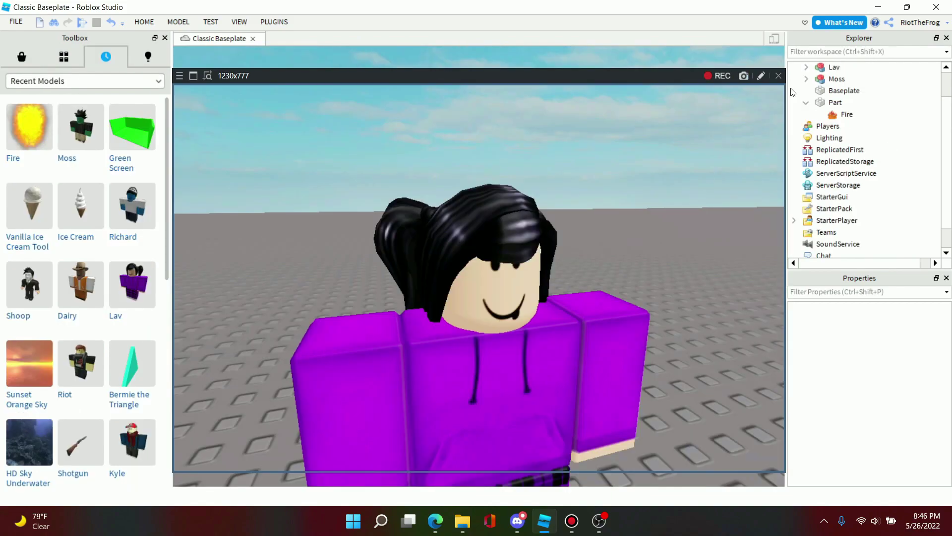
Turn off rotation snapping and tilt Lav's head together with the Raven Pigtails hair
click(806, 67)
click(813, 137)
ctrl+click(806, 126)
click(169, 23)
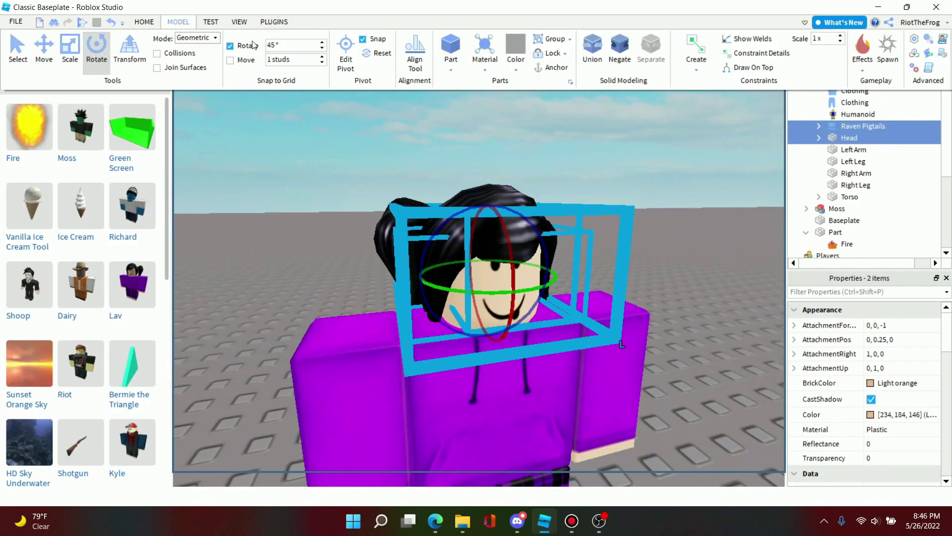
click(169, 24)
click(169, 24)
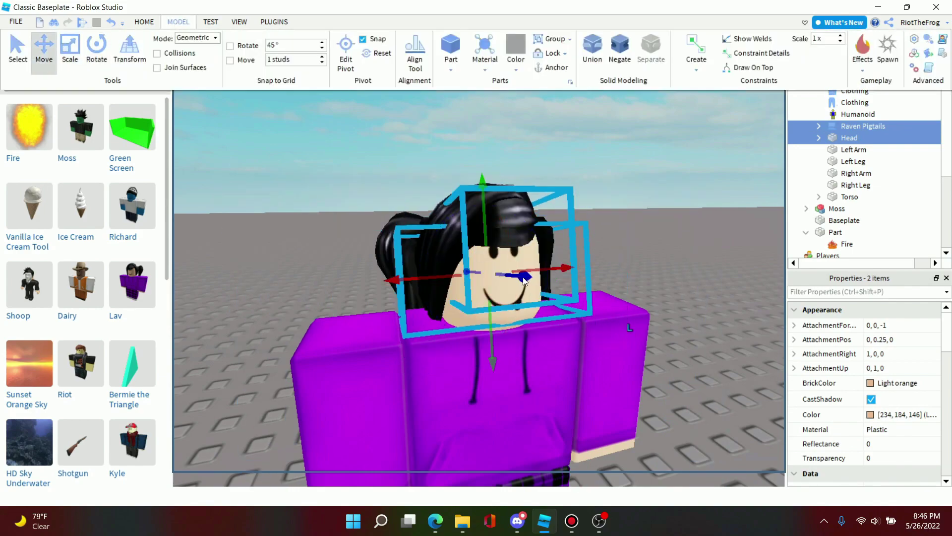
Undo the last change to Lav's head and hair and clear the selection
click(587, 221)
key(ctrl+z)
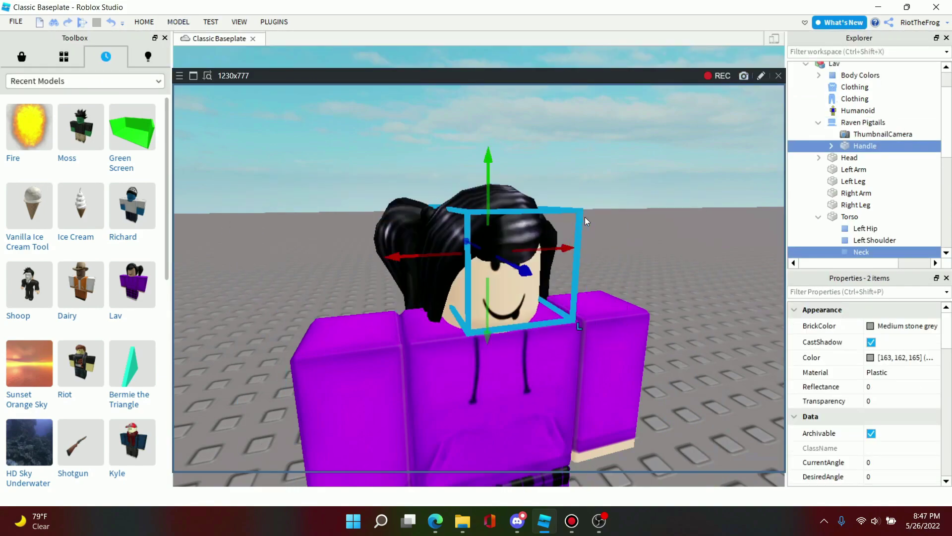
click(597, 204)
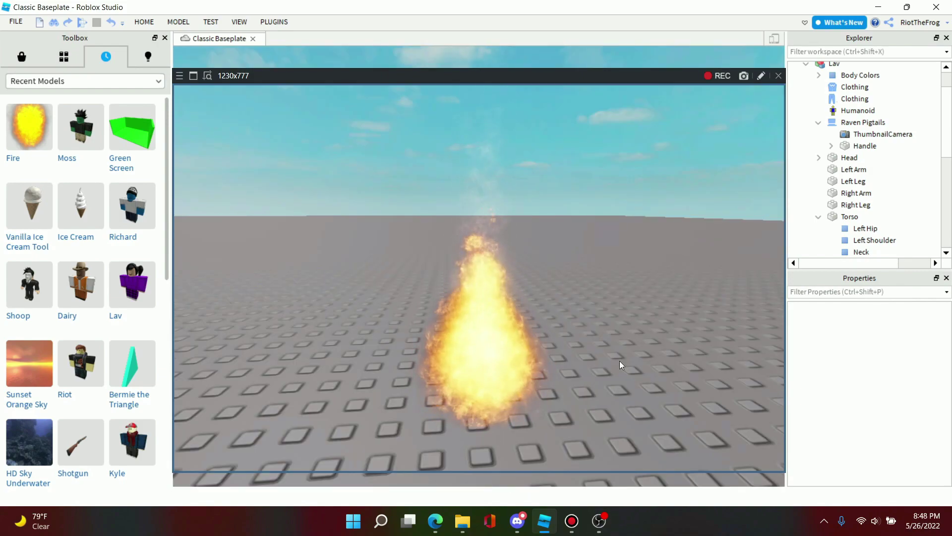
Start a screen recording of the fire effect on the baseplate
key(F12)
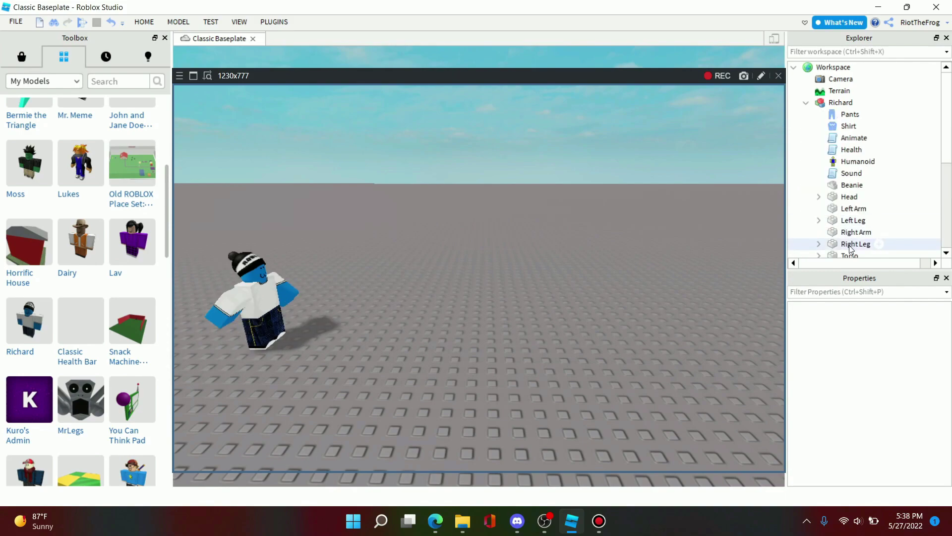
Rotate Richard's right leg into a walking stride and move it back against the torso
click(850, 244)
click(177, 21)
click(97, 50)
drag(329, 300, 280, 269)
click(177, 21)
click(43, 50)
drag(284, 302, 294, 293)
click(348, 288)
Rotate Richard's left leg the opposite way to complete the stride and clear the selection
click(853, 220)
click(177, 21)
click(96, 48)
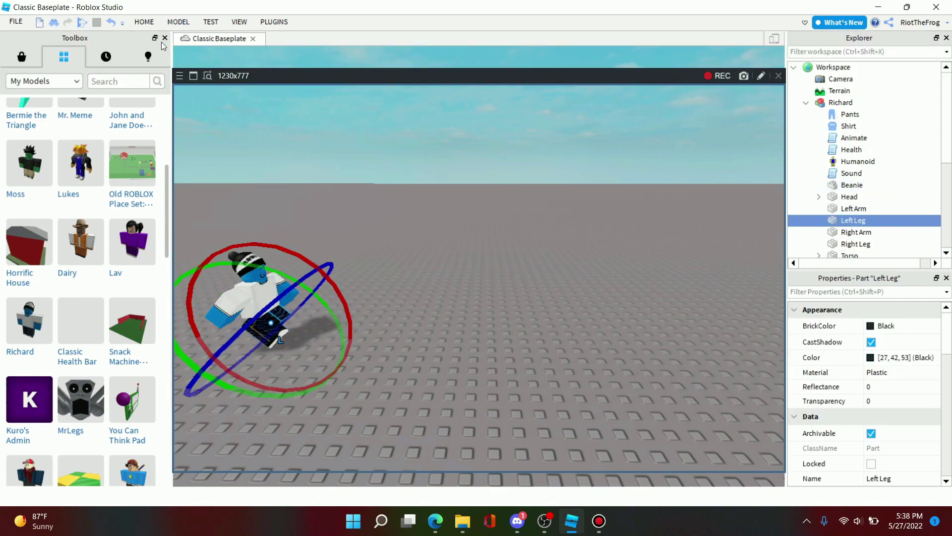
click(465, 351)
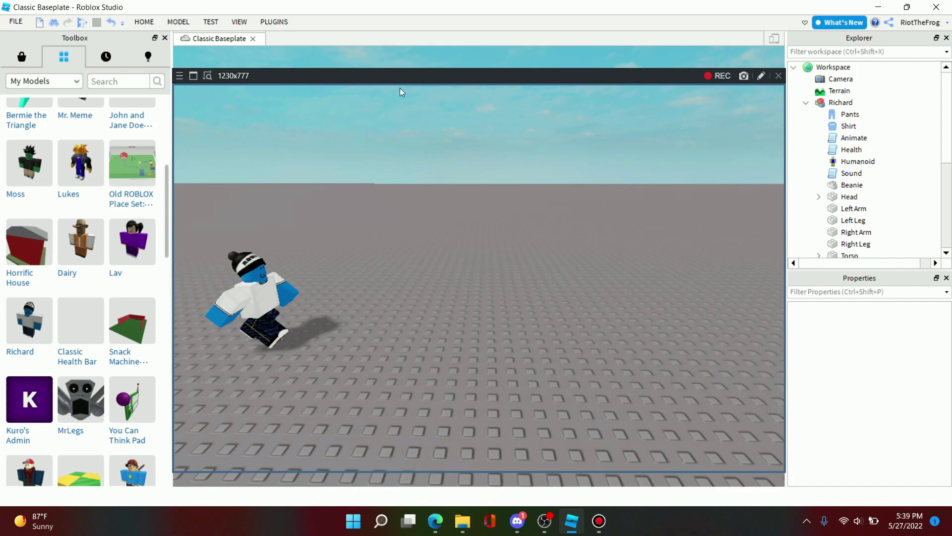
Move the Richard model along its blue axis in small increments, clearing the selection each time, and capture a screenshot
click(178, 22)
click(40, 47)
click(268, 317)
click(438, 278)
drag(337, 271, 407, 271)
click(290, 303)
click(427, 256)
click(315, 306)
click(426, 257)
click(315, 303)
click(437, 253)
click(328, 300)
click(453, 227)
key(F11)
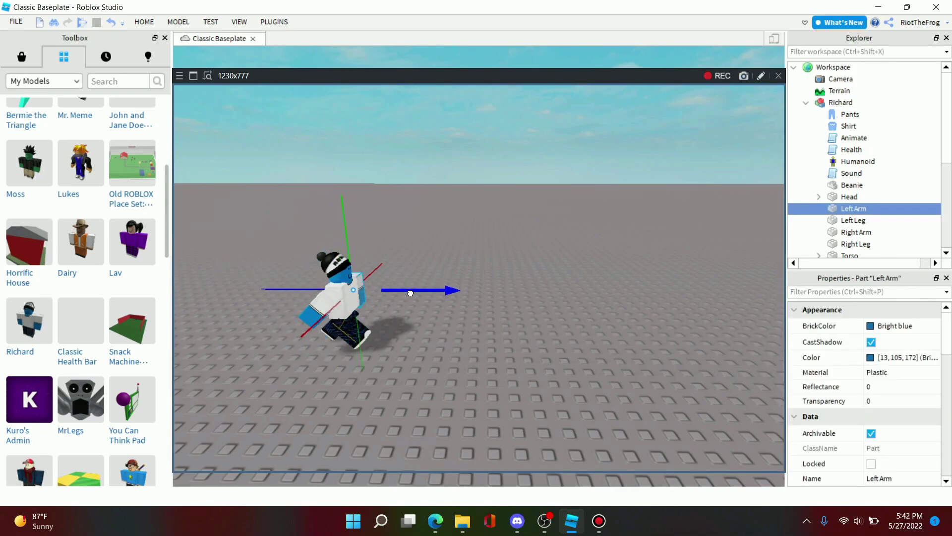
Finish placing Richard's left arm and move the model along its blue axis to about X -20, capturing screenshots between moves
click(456, 253)
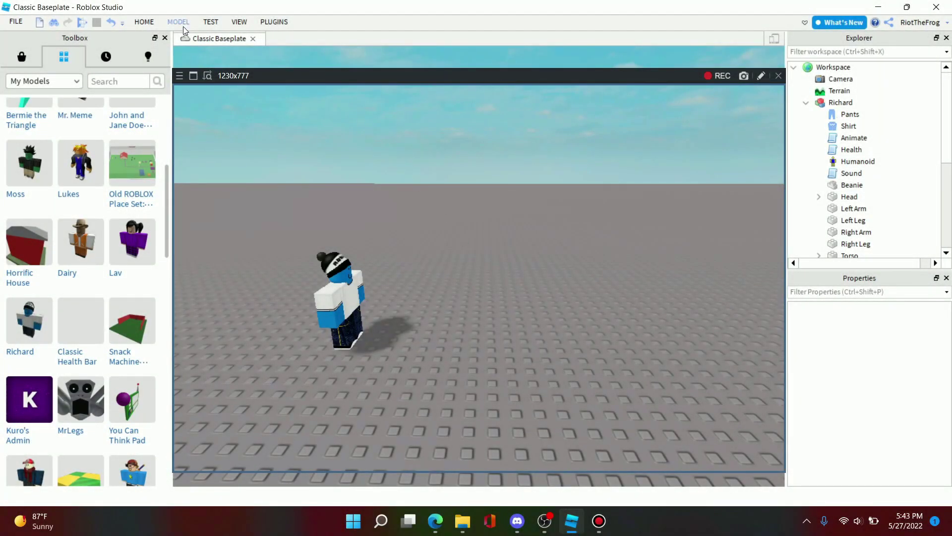
click(183, 26)
click(291, 292)
click(338, 305)
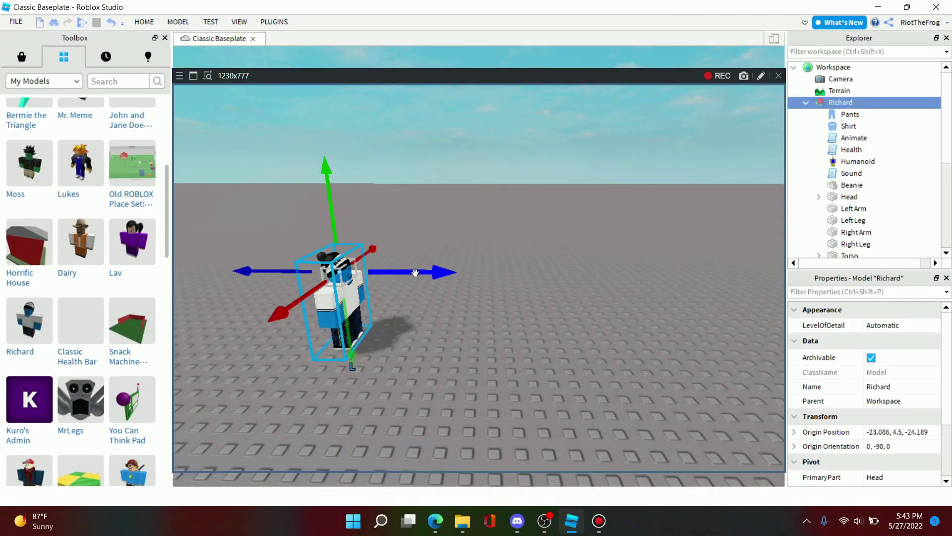
click(460, 310)
key(F11)
click(372, 307)
drag(438, 273, 495, 272)
click(489, 315)
click(387, 299)
click(549, 320)
key(F11)
click(404, 302)
click(524, 329)
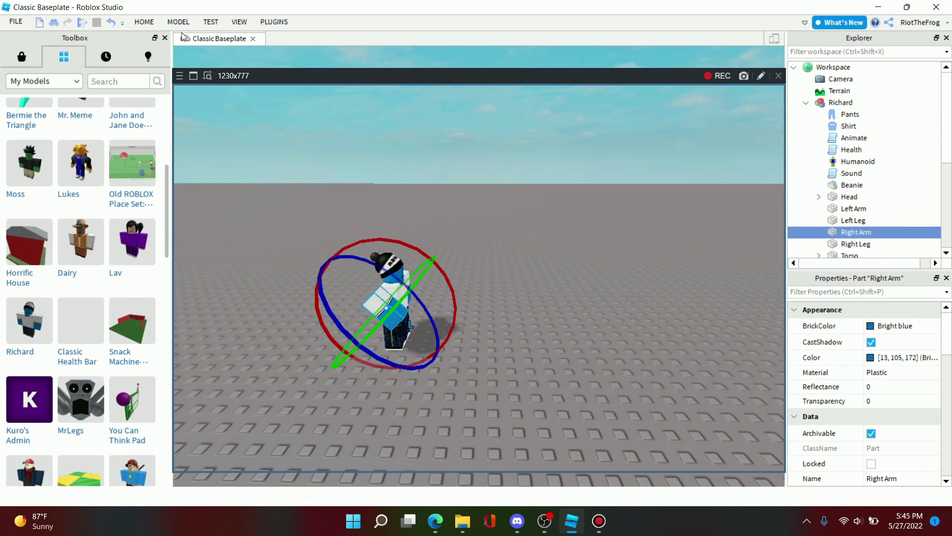
Shift Richard's rotated right arm in small moves until it lines up with his shoulder
click(178, 22)
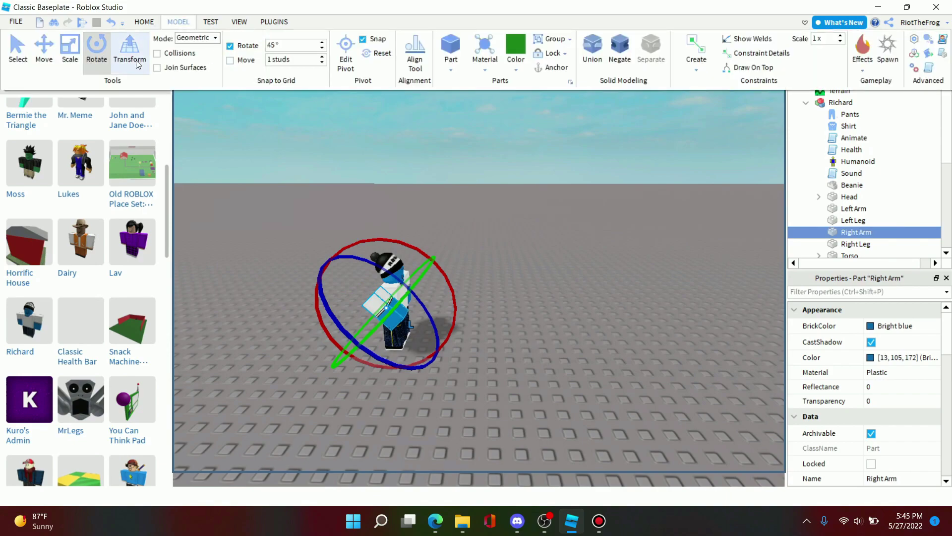
click(44, 50)
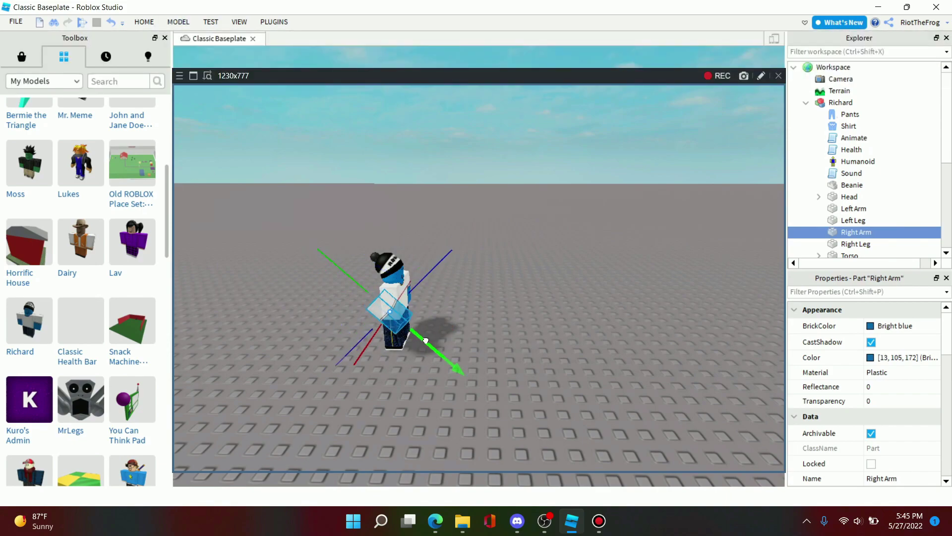
drag(426, 340, 427, 342)
drag(427, 279, 429, 276)
drag(364, 278, 356, 278)
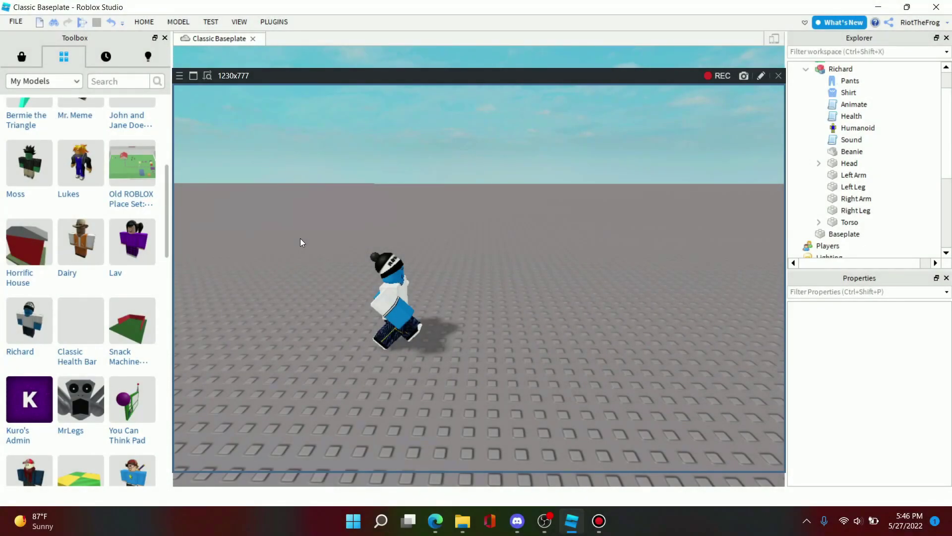
Move Richard in his stride pose further along the blue axis, deselecting and capturing a screenshot between moves
click(410, 296)
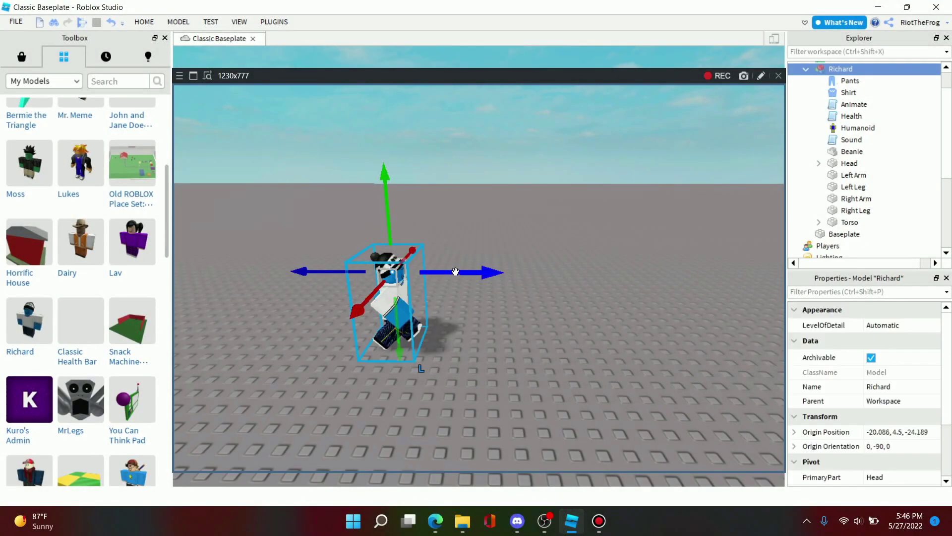
drag(455, 272, 544, 274)
click(507, 234)
key(F11)
click(416, 283)
click(551, 251)
key(F11)
click(484, 292)
click(556, 251)
Rotate Richard's limbs, including the left arm, for the next walking pose
alt+click(480, 295)
click(178, 22)
click(96, 47)
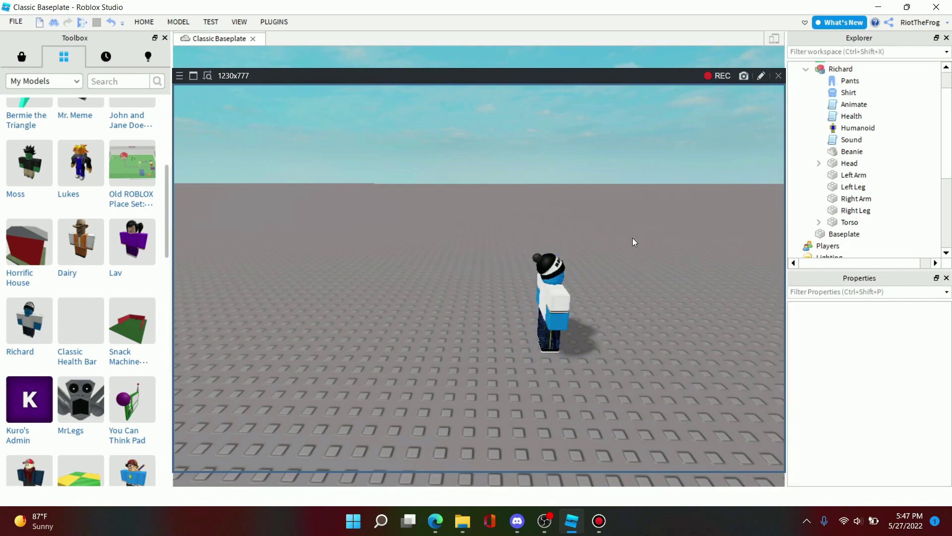
click(853, 175)
click(166, 22)
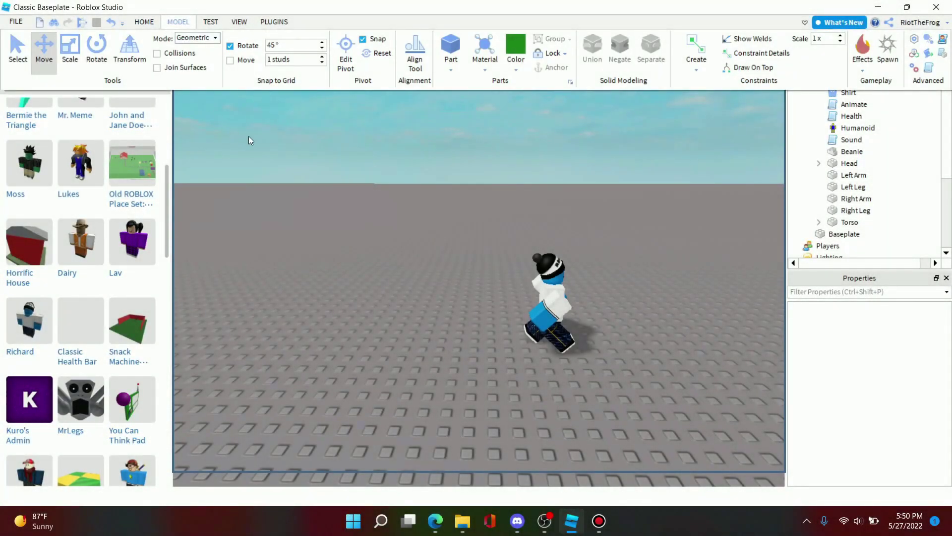
Turn on 1-stud move snapping and move Richard further along his blue axis in increments, deselecting and capturing screenshots between moves
click(229, 60)
click(555, 295)
drag(606, 275, 715, 274)
click(645, 241)
key(F11)
click(573, 292)
click(669, 234)
key(F11)
click(592, 292)
click(688, 238)
key(F11)
click(612, 291)
click(706, 238)
key(F11)
click(633, 289)
click(719, 230)
click(652, 290)
click(747, 222)
click(747, 222)
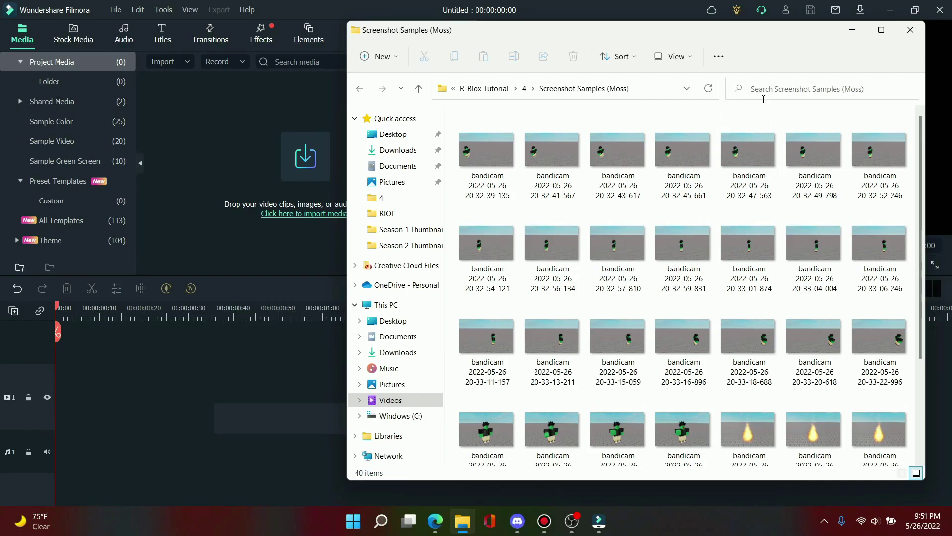
Import the first 21 images from the Screenshot Samples (Moss) folder into Filmora's project media
click(513, 126)
shift+click(879, 342)
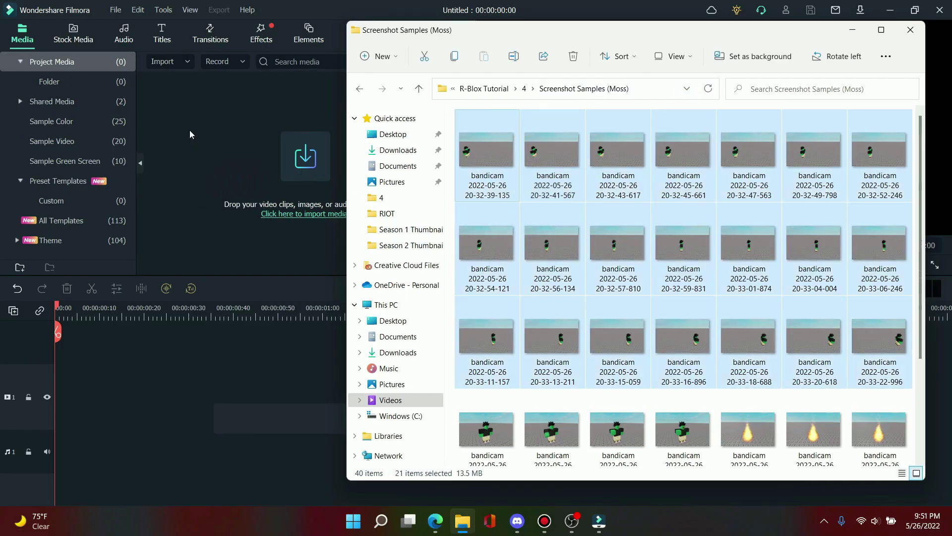
click(248, 248)
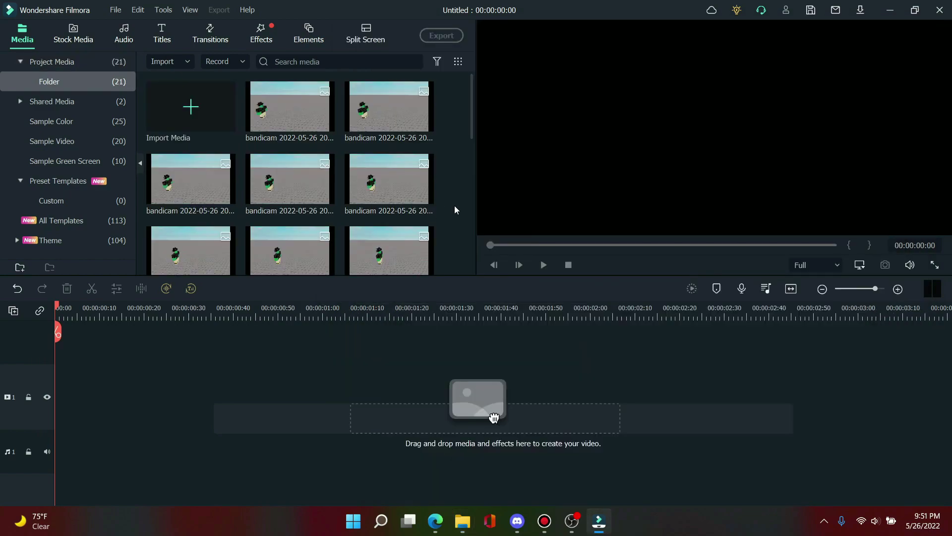
Place the first Moss screenshot at the start of the video track and shorten it to 00:00:01:52
drag(291, 111, 246, 323)
drag(152, 411, 57, 404)
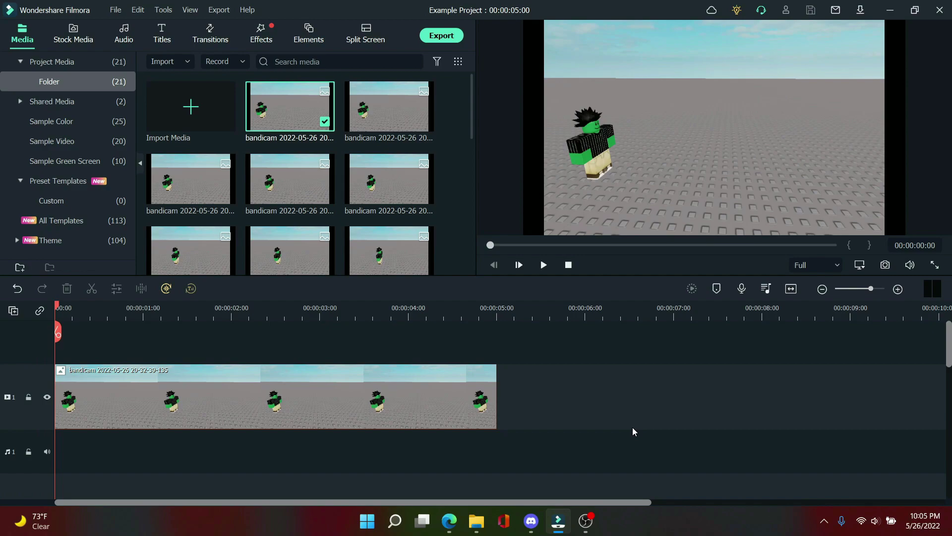
click(494, 395)
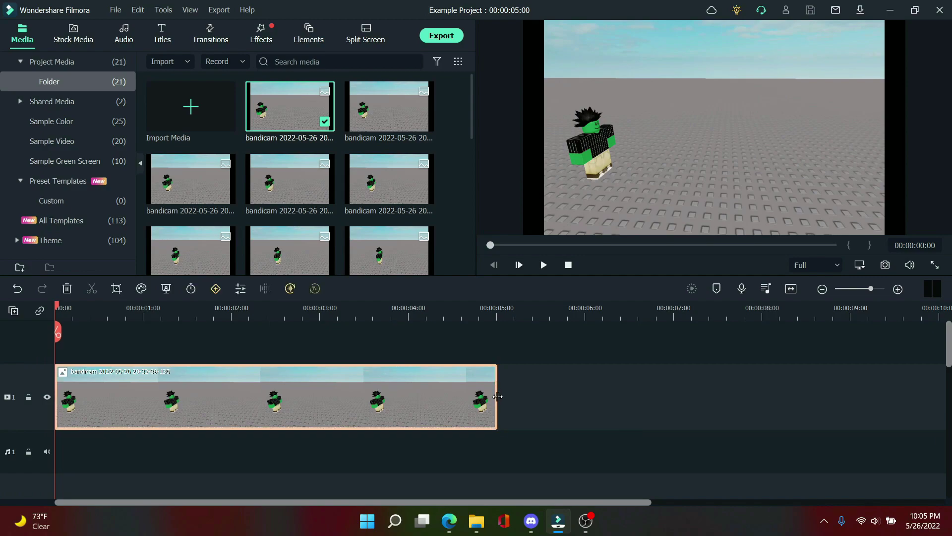
drag(497, 397, 219, 401)
click(304, 392)
Apply the Willow effect to the Moss clip
drag(208, 112, 157, 408)
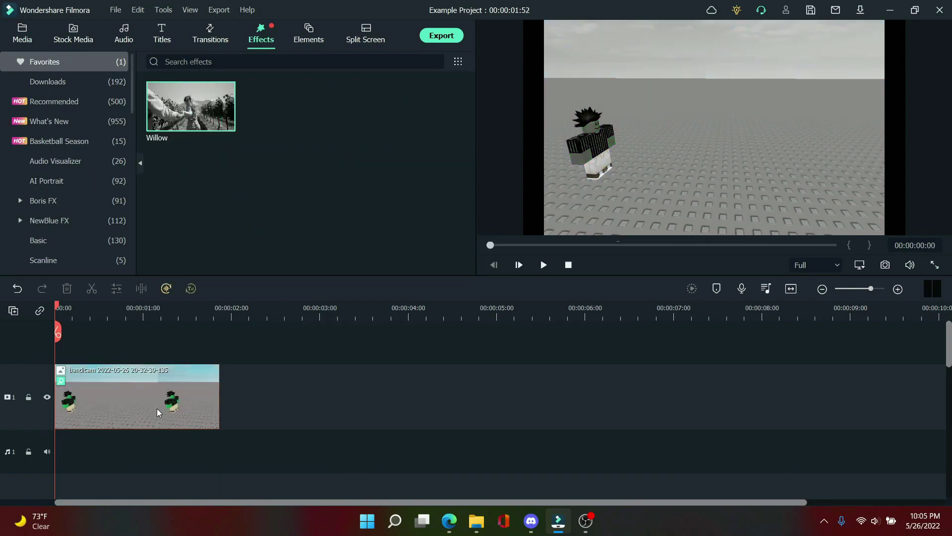
Try cropping the Moss clip to a small frame around the character
click(108, 396)
click(117, 288)
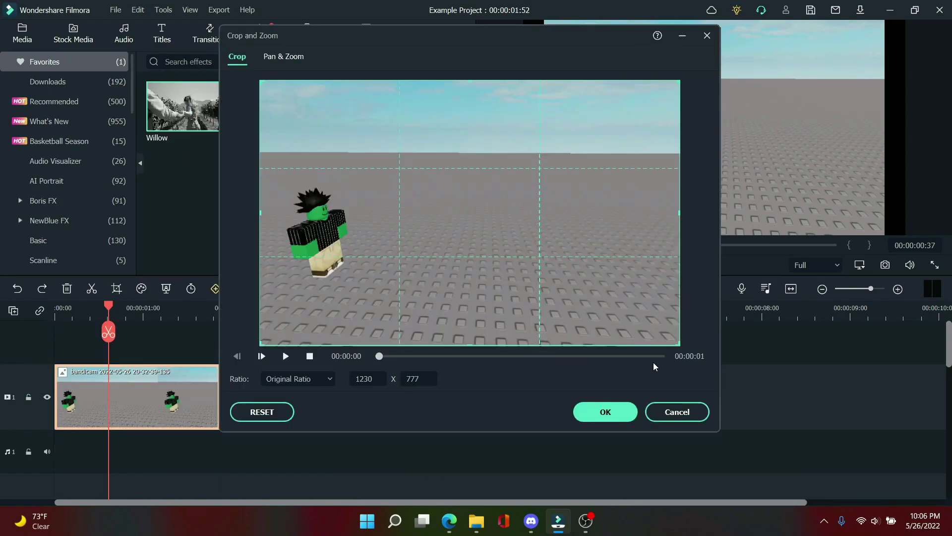
drag(679, 345, 439, 188)
drag(381, 179, 381, 270)
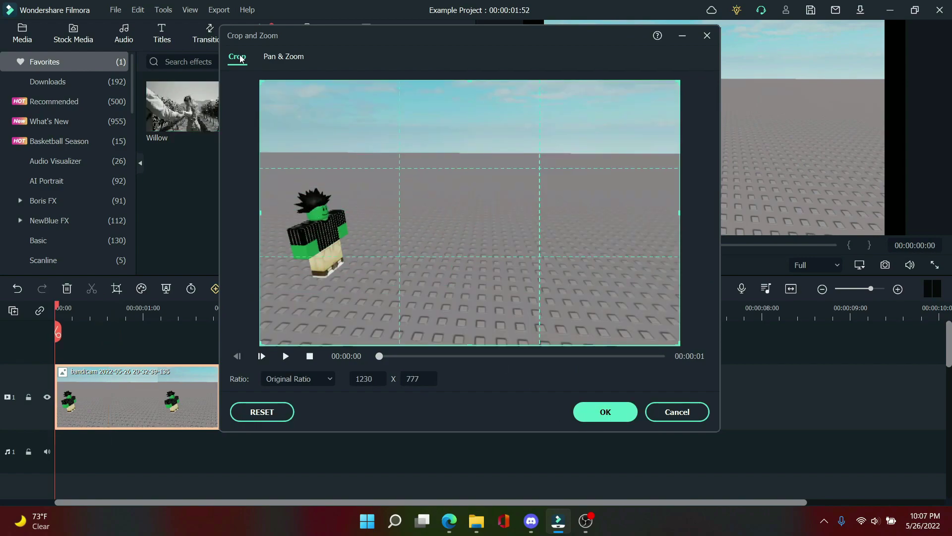
Add a pan and zoom to the clip that ends on a 336 x 212 frame around Moss, preview it and apply it
click(283, 57)
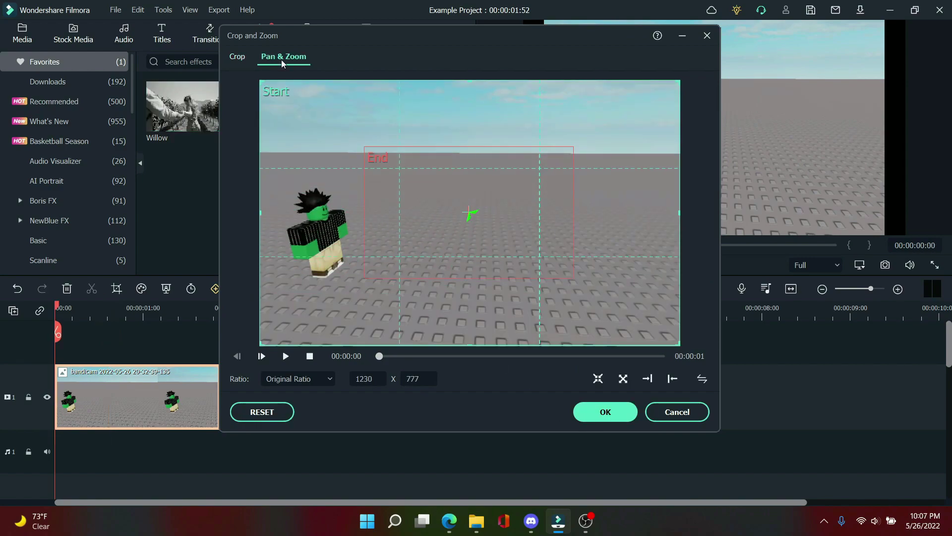
click(406, 246)
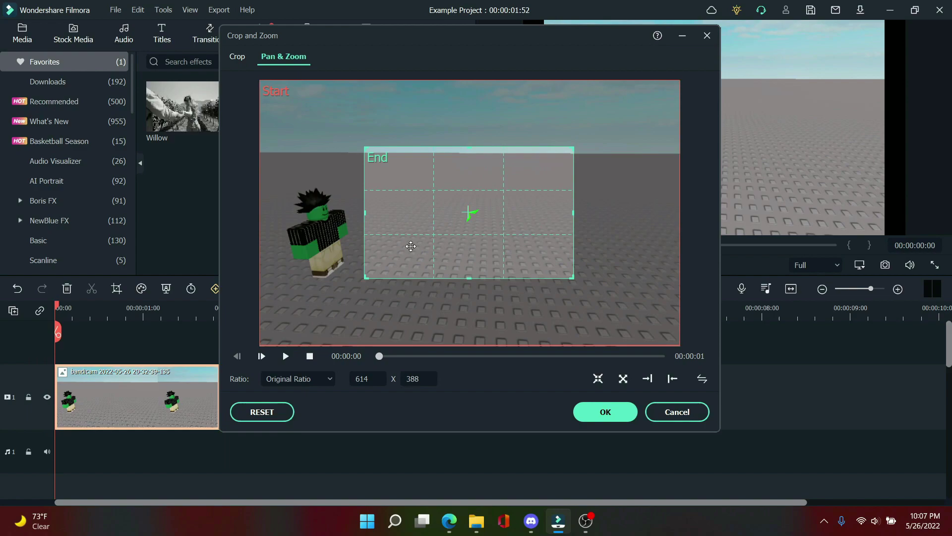
drag(407, 246, 303, 248)
drag(469, 278, 375, 221)
drag(357, 206, 365, 246)
click(286, 355)
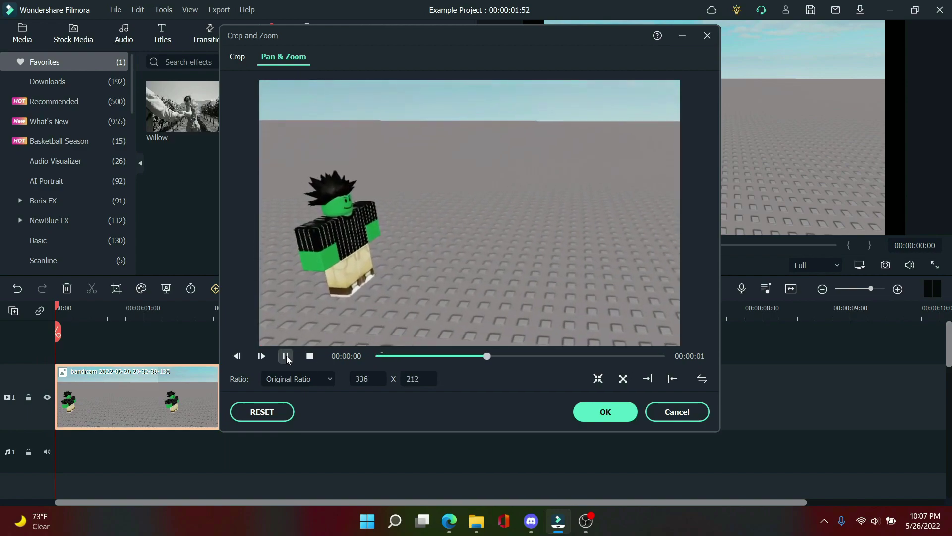
click(575, 410)
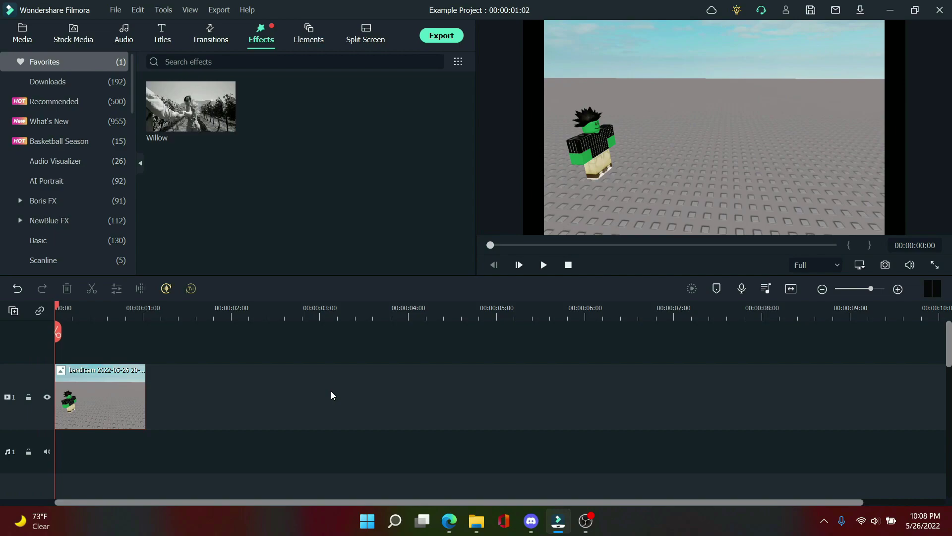
Copy the Moss clip and paste the duplicate directly after it on the video track
click(133, 396)
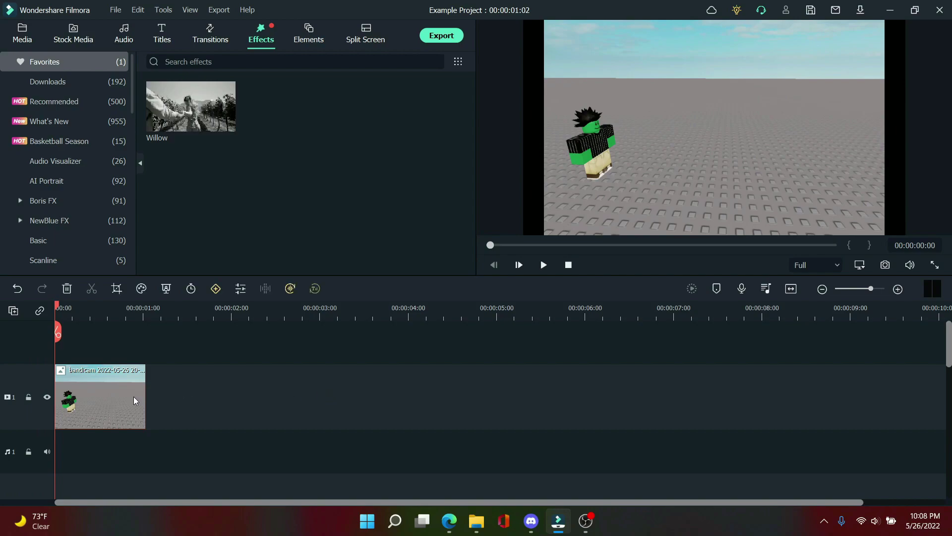
click(222, 407)
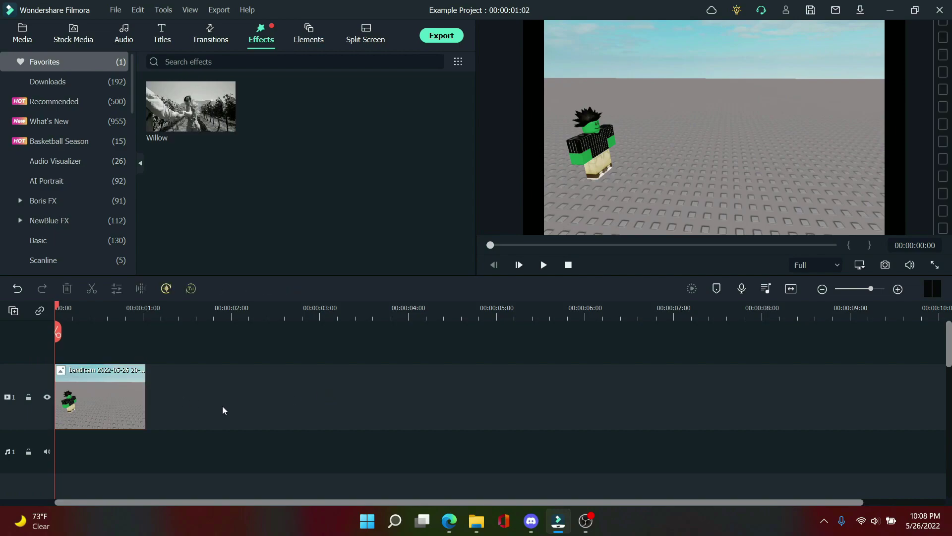
key(ctrl+v)
click(261, 369)
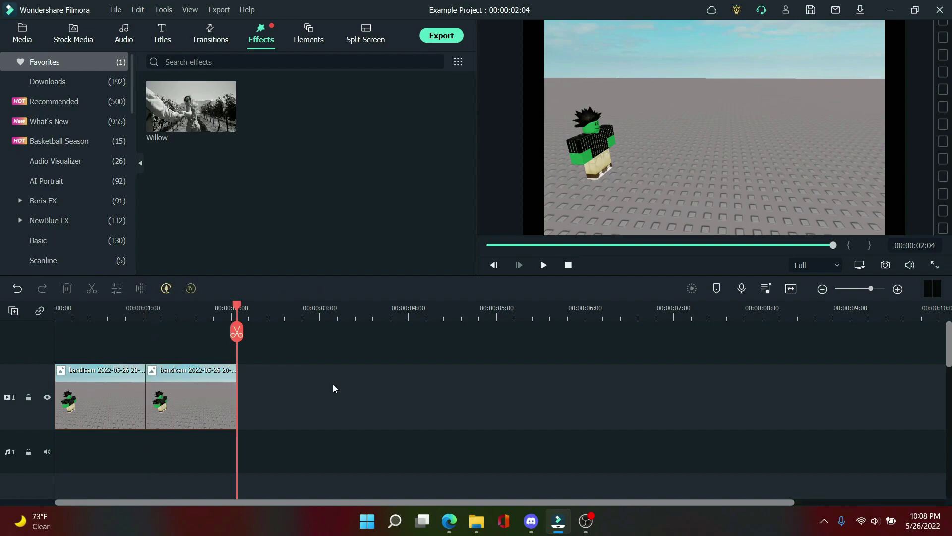
Jump the playhead back clip by clip to the start of the timeline
key(Up)
click(227, 397)
click(120, 293)
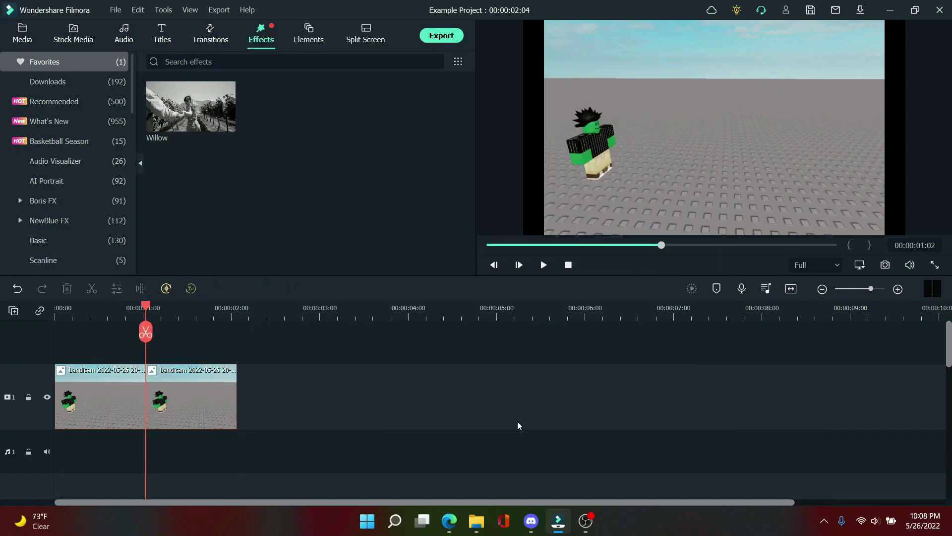
key(Up)
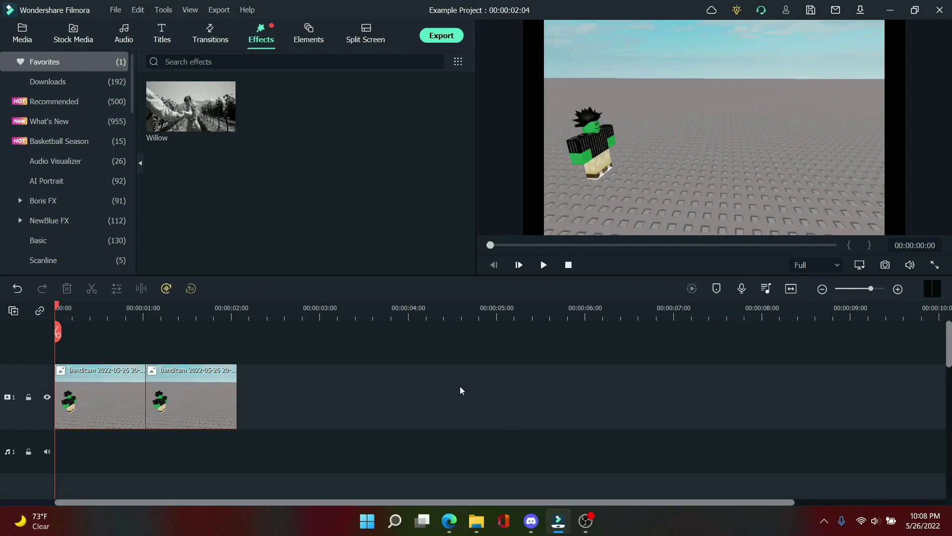
Play the zoom from the start and paste a copy of the last clip at the end of the video track
key(space)
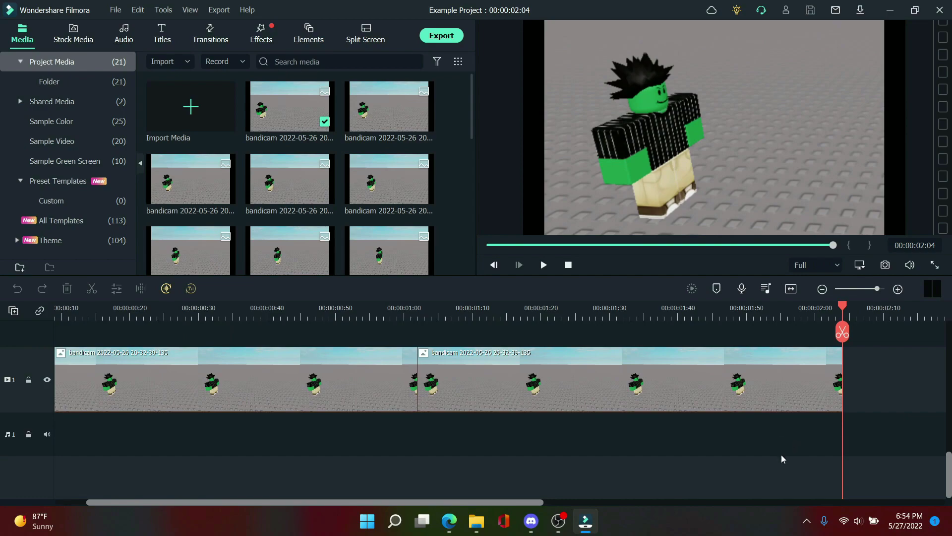
click(767, 407)
key(ctrl+c)
key(ctrl+v)
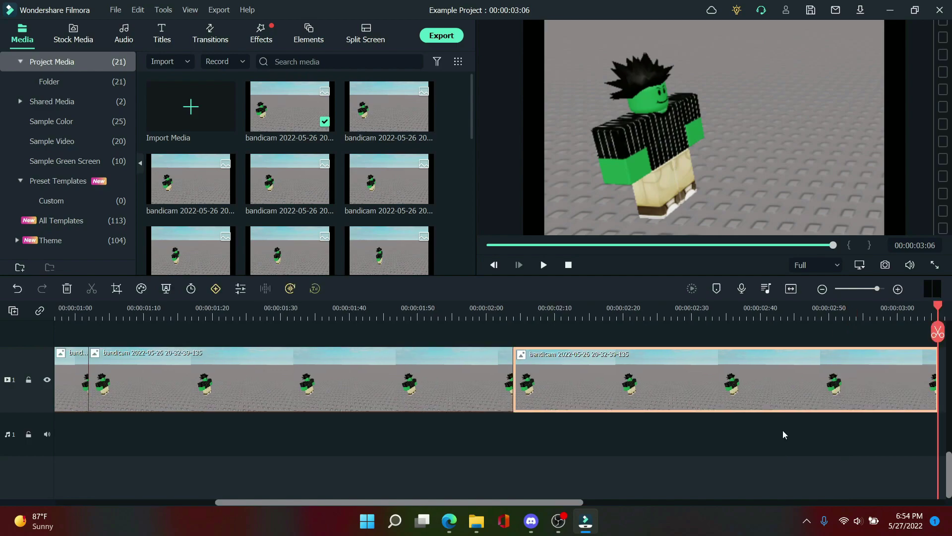
Replace the newly pasted clip's pan and zoom with a static crop around the character and apply it
click(459, 319)
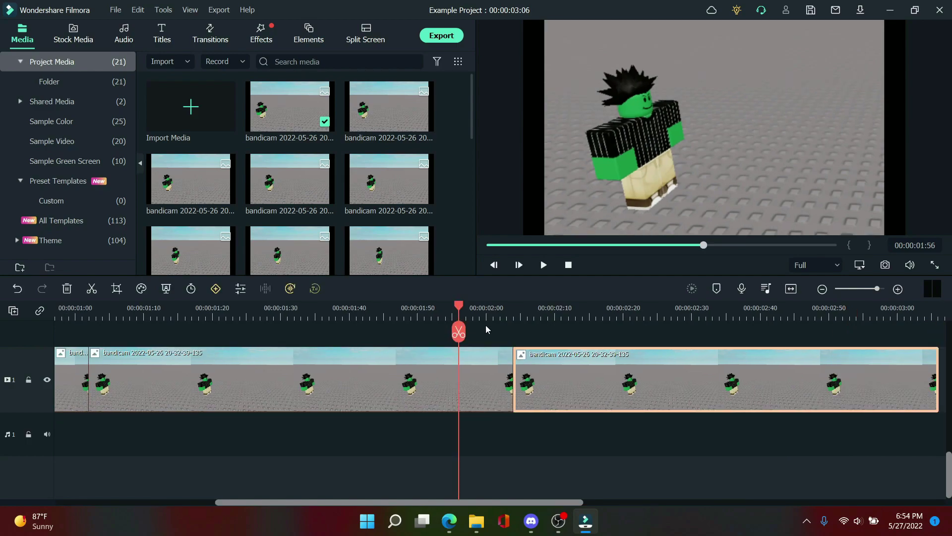
click(567, 316)
key(alt+c)
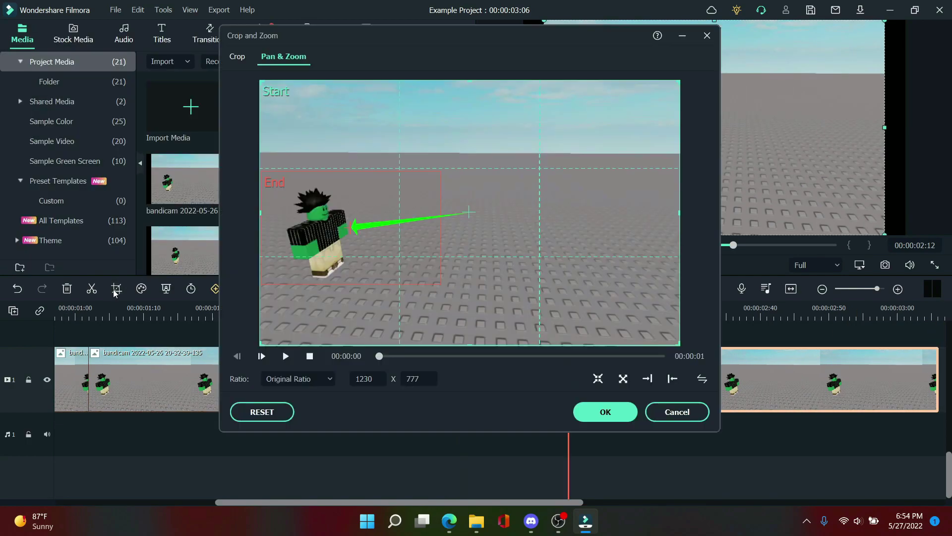
click(704, 380)
click(240, 66)
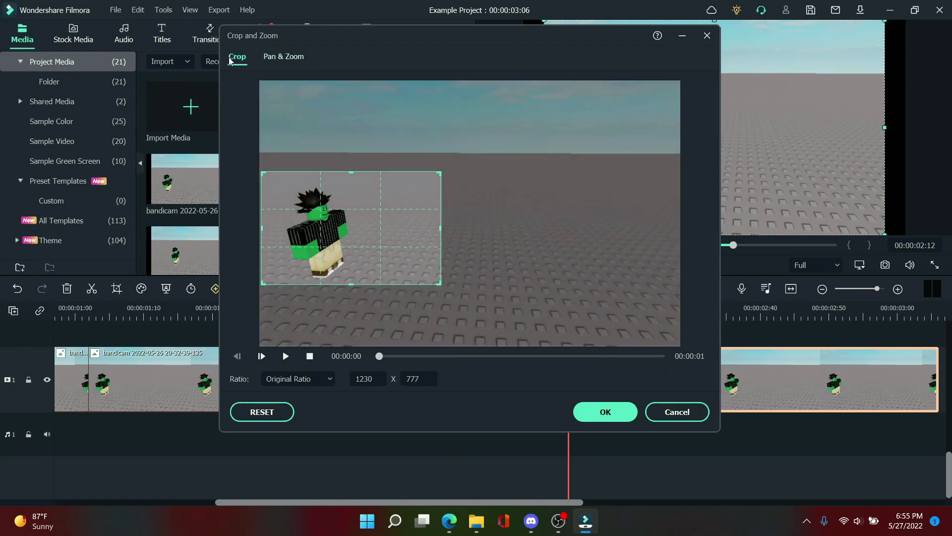
click(606, 412)
click(629, 458)
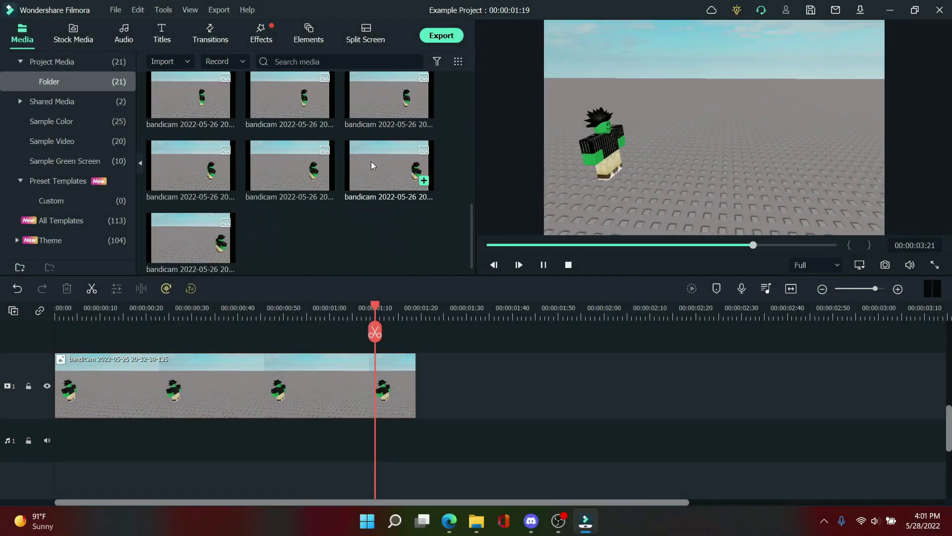
Add the middle walk screenshots from the media folder after the first clip and set their duration to two frames each
shift+click(367, 160)
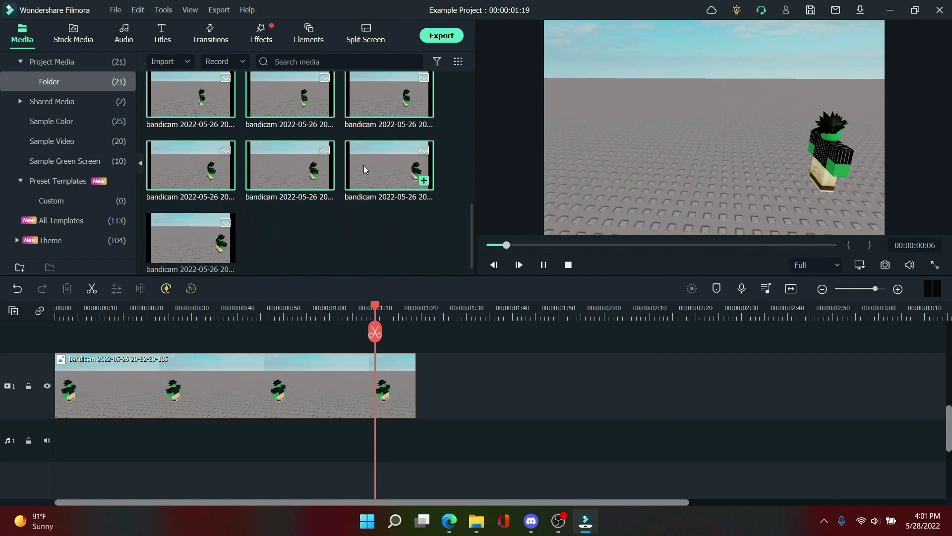
drag(364, 165, 427, 382)
right_click(489, 380)
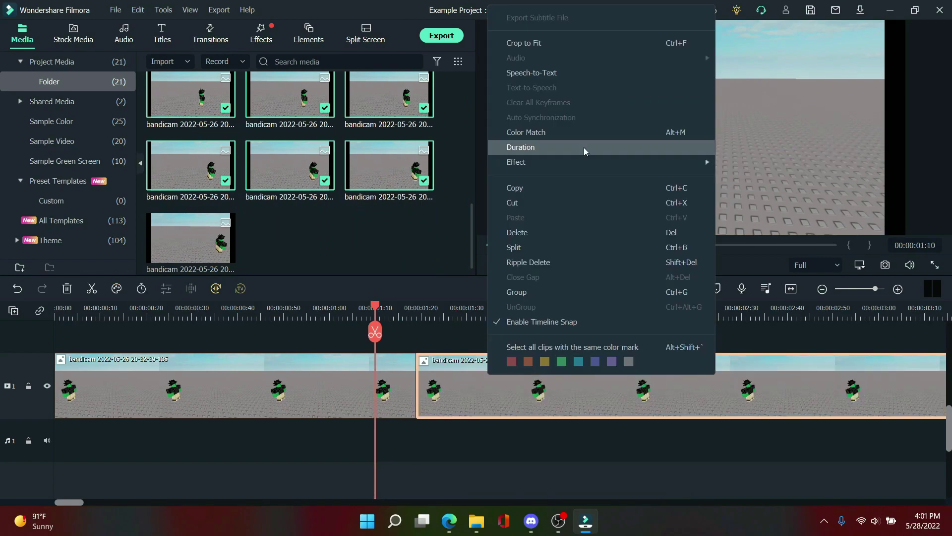
click(584, 147)
click(494, 206)
click(494, 208)
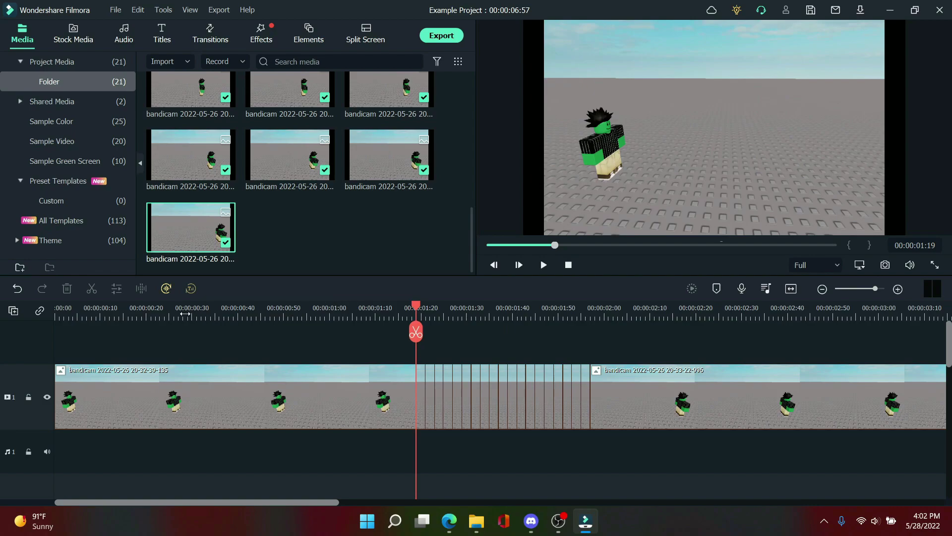
Play back the walk sequence from about frame 28 and look along the timeline
click(182, 313)
key(space)
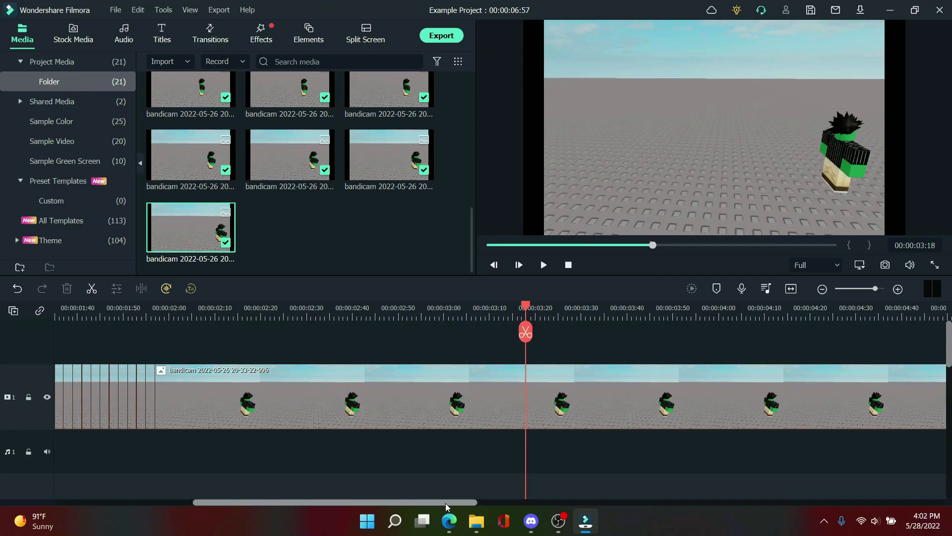
mouse_move(446, 506)
mouse_down()
mouse_move(475, 506)
mouse_move(438, 506)
mouse_up()
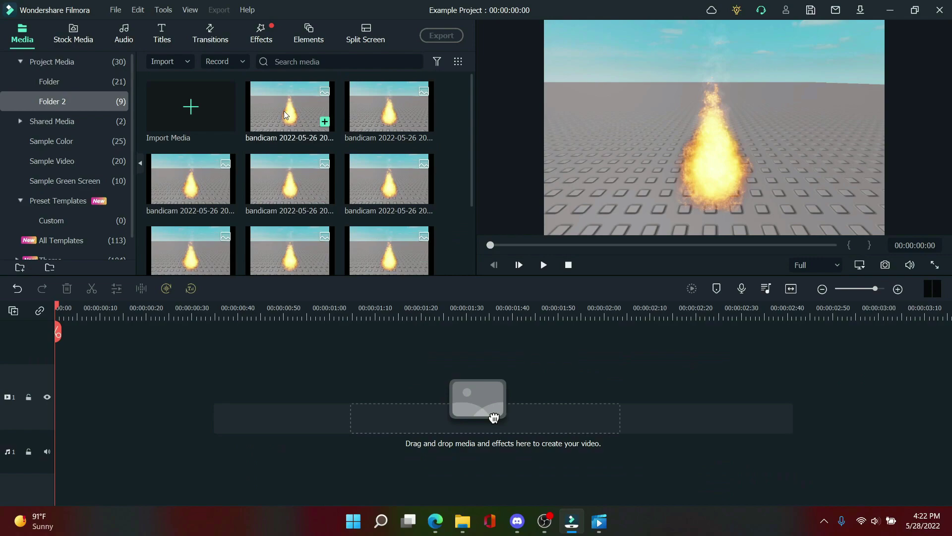
Add the nine flame screenshots from Folder 2 to the empty timeline and set their duration to two frames each
scroll(304, 171, down, 2)
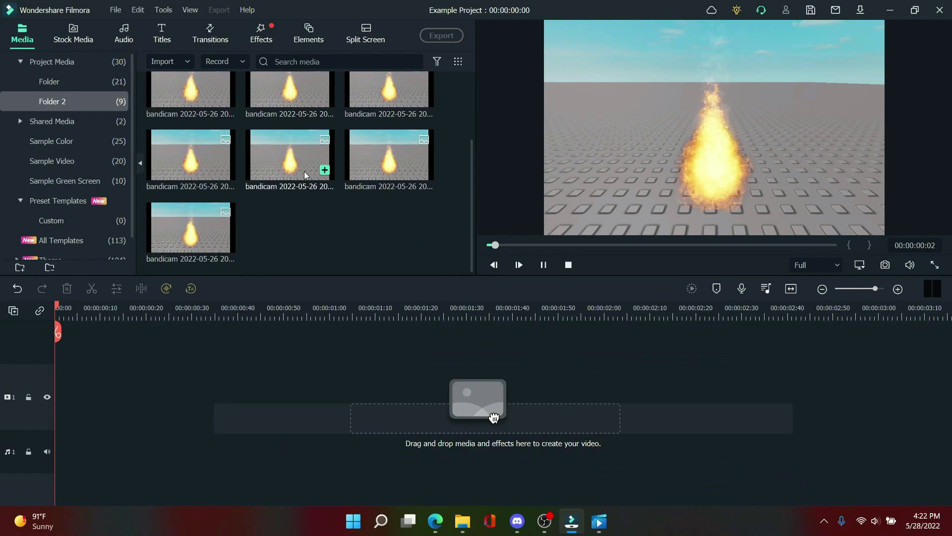
drag(287, 156, 60, 400)
right_click(160, 382)
click(201, 156)
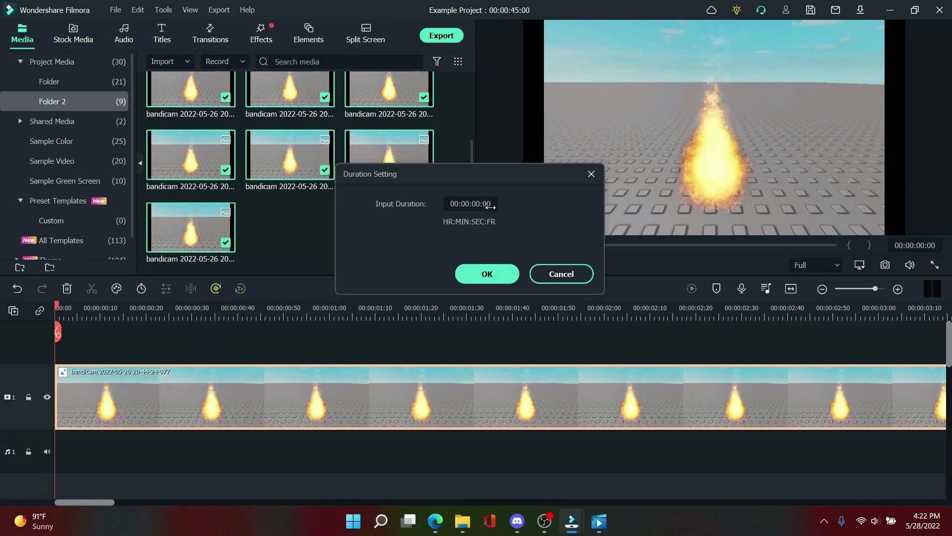
click(464, 272)
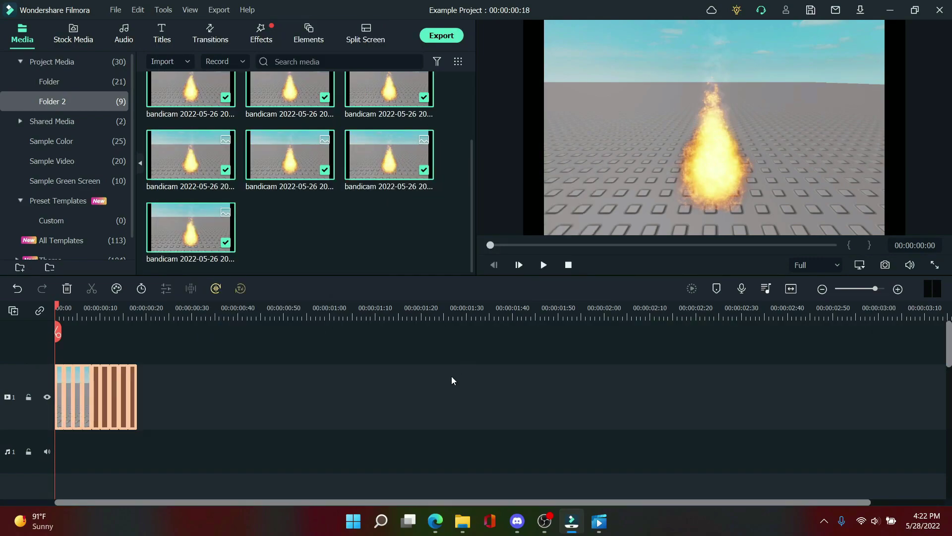
Paste the flame sequence ten times in a row to extend the loop to 00:00:03:18 and play it from the start
click(222, 315)
key(ctrl+v)
key(ctrl+v)
key(ctrl+v)
key(ctrl+v)
key(ctrl+v)
key(ctrl+v)
key(ctrl+v)
key(ctrl+v)
key(ctrl+v)
key(ctrl+v)
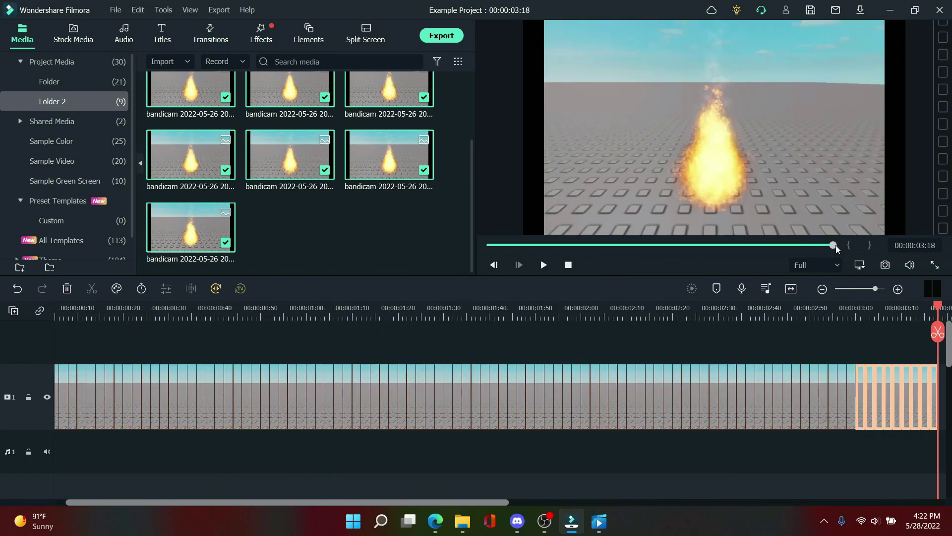
drag(835, 246, 470, 248)
key(space)
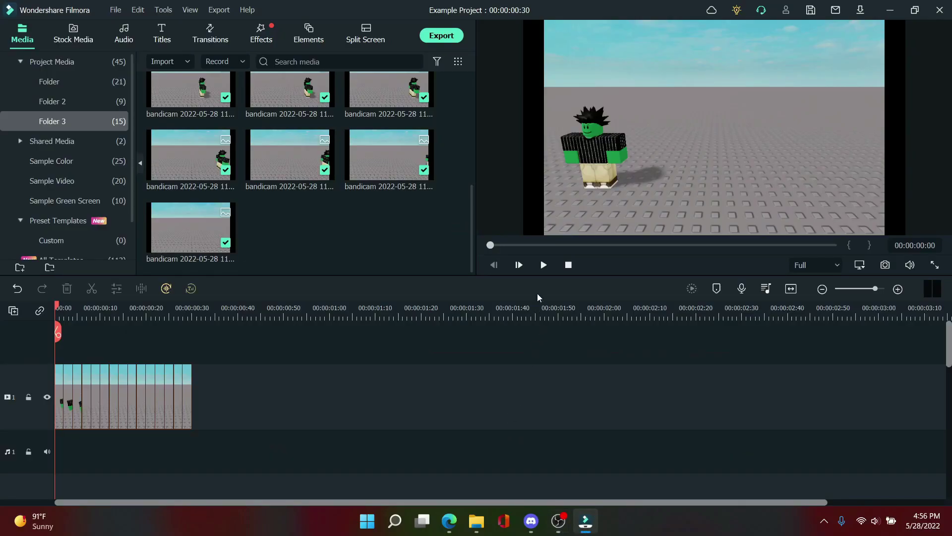
Play back the walk sequence with even and with held frame timing, and the sword swing sequence, to compare their pacing
click(543, 270)
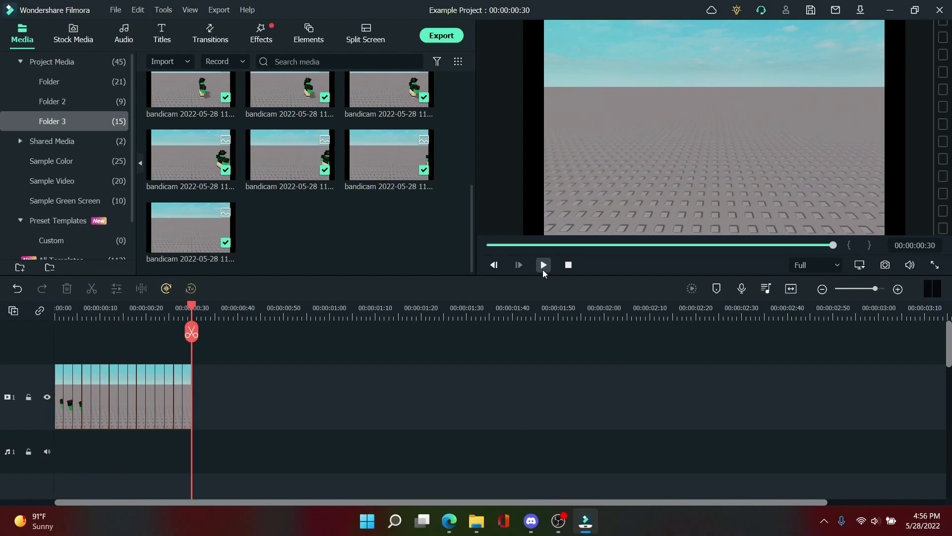
click(542, 265)
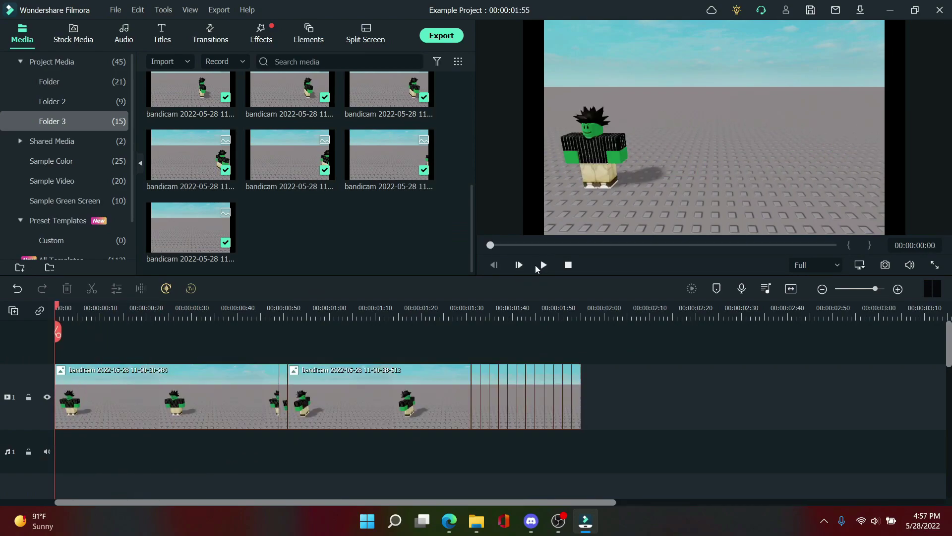
click(542, 265)
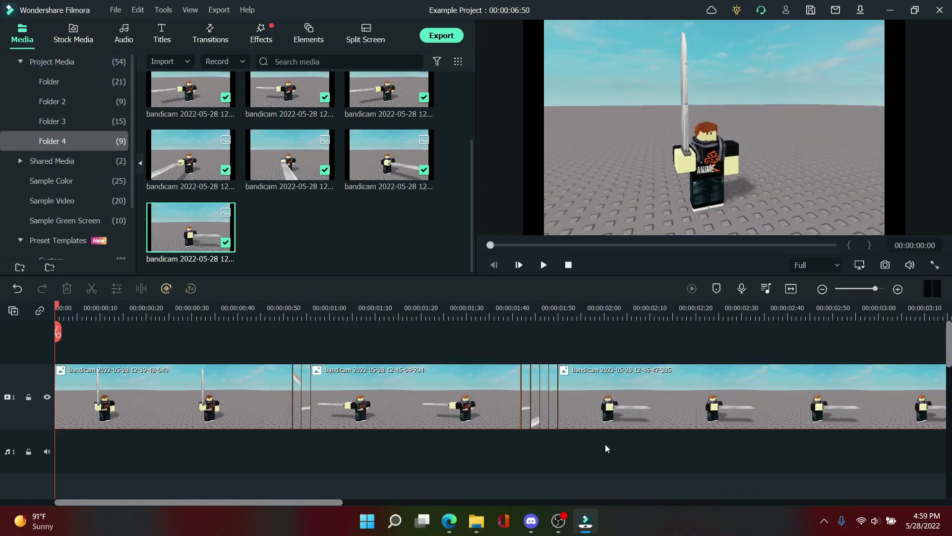
key(space)
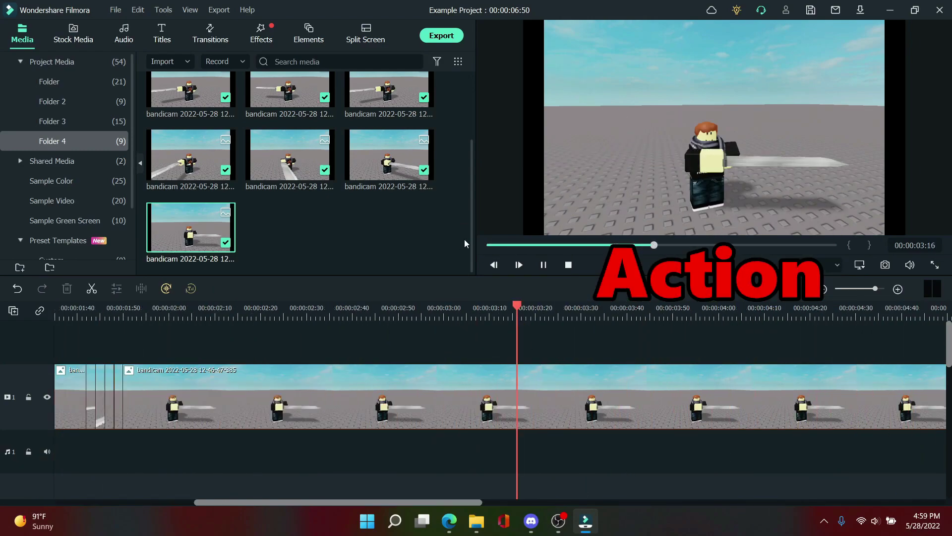
click(501, 246)
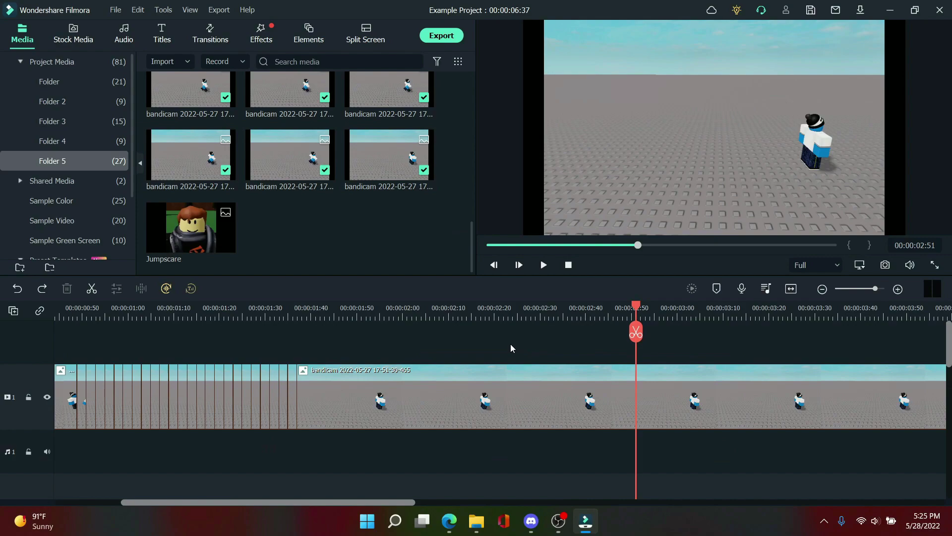
Place the Jumpscare image on a second video track at 00:00:02:51 and shrink it to about 52% beside the character
drag(231, 241, 271, 269)
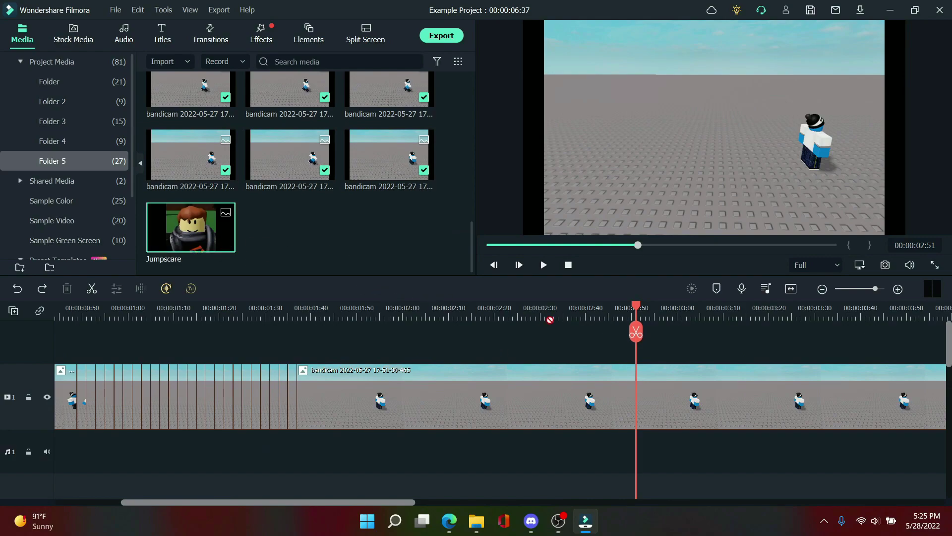
drag(550, 320, 635, 342)
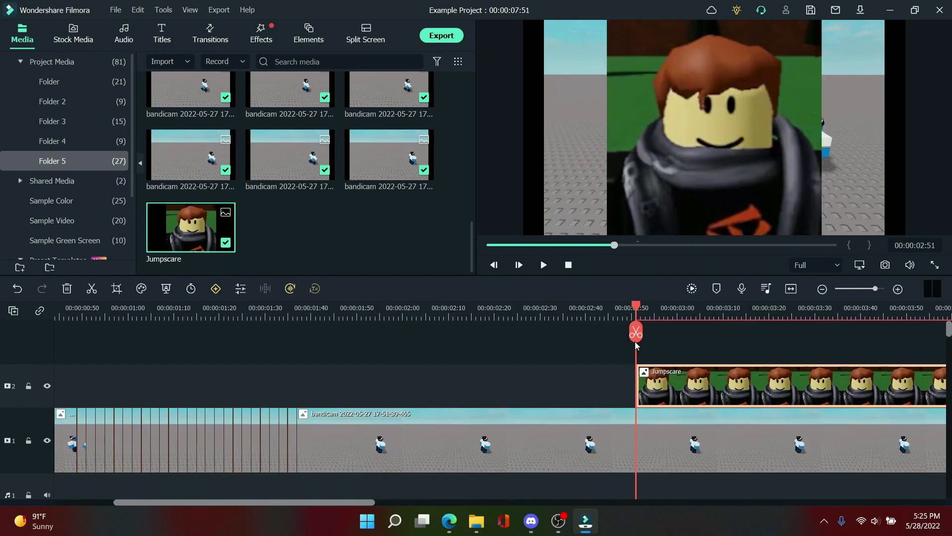
click(697, 148)
drag(821, 22, 694, 119)
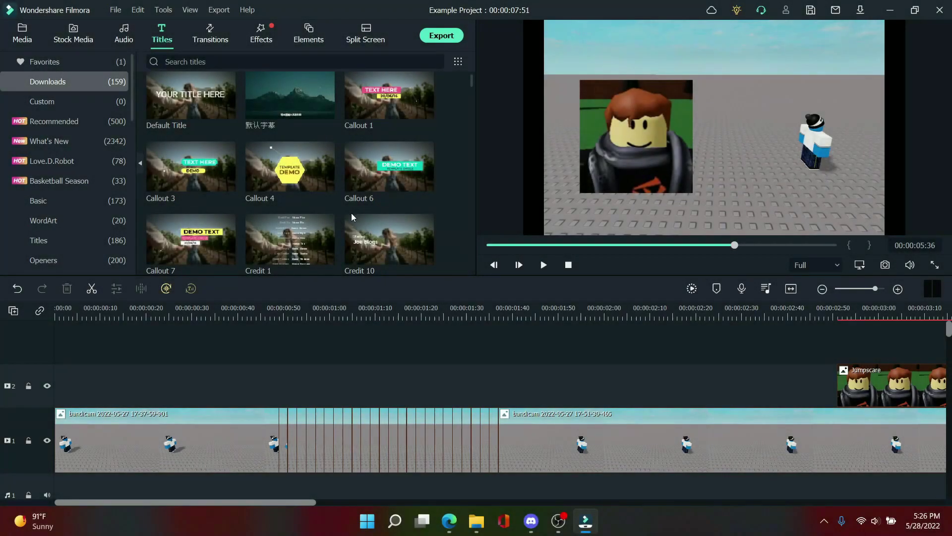
Add the Default Title on a third track at the start of the timeline and trim it to 50 frames
scroll(351, 213, up, 1)
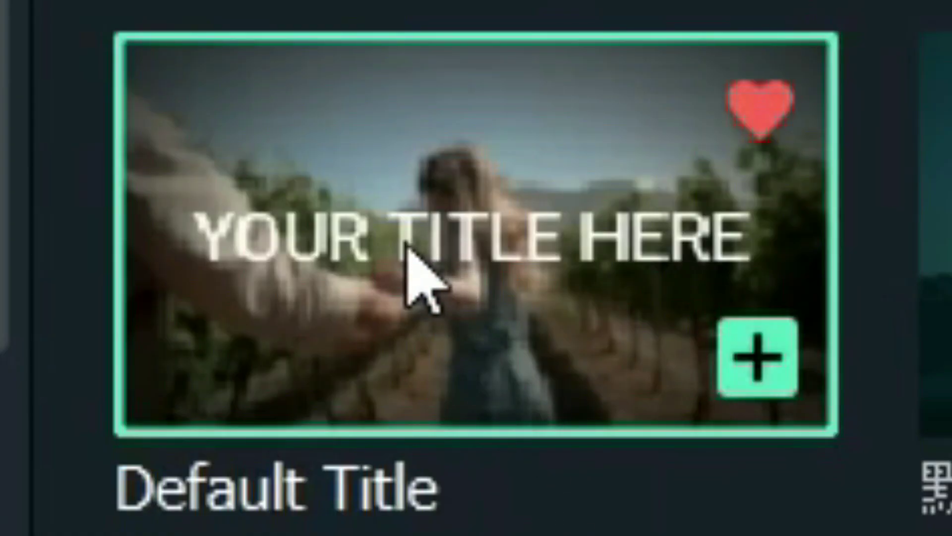
drag(406, 244, 61, 357)
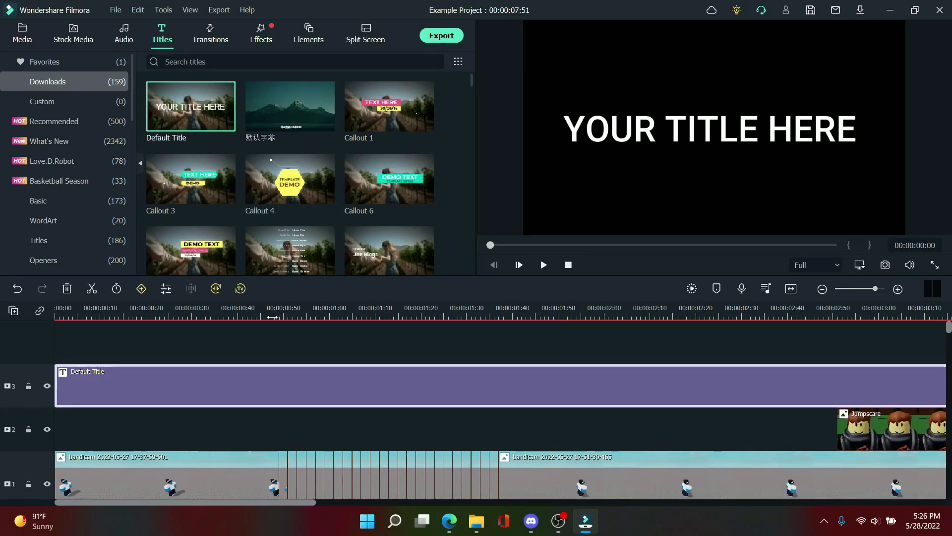
click(283, 316)
right_click(346, 402)
click(284, 331)
key(Delete)
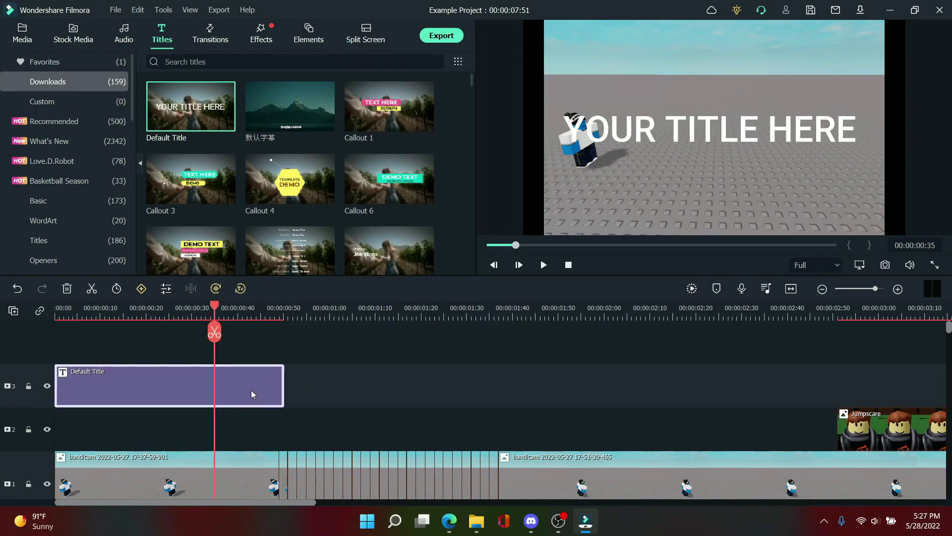
Change the title text to "Ima walk lol" and set its font to Segoe UI Black
double_click(251, 390)
text(Ima walk lol)
click(177, 104)
click(175, 267)
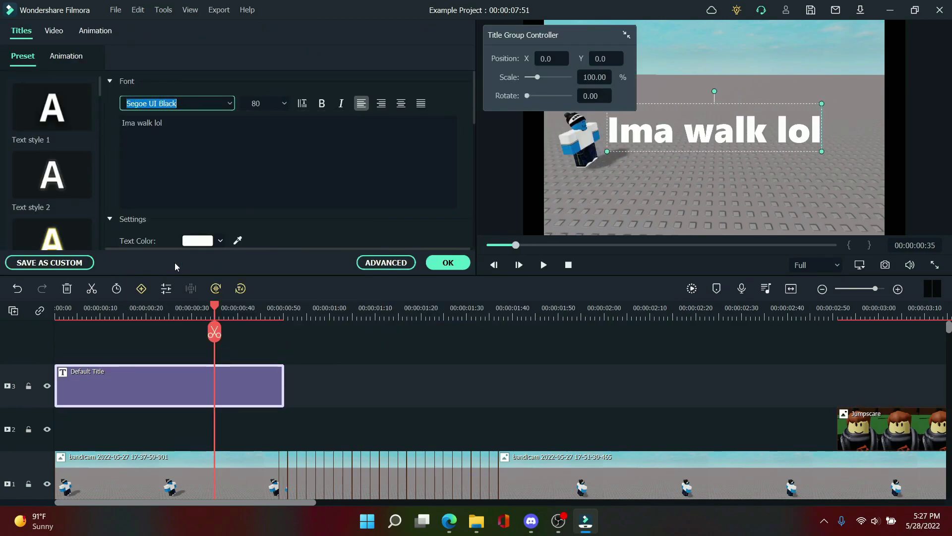
Give the title text a black outline and move it up into the sky near the frame's upper edge
click(386, 263)
scroll(208, 297, down, 3)
click(119, 325)
click(151, 368)
click(120, 439)
click(731, 427)
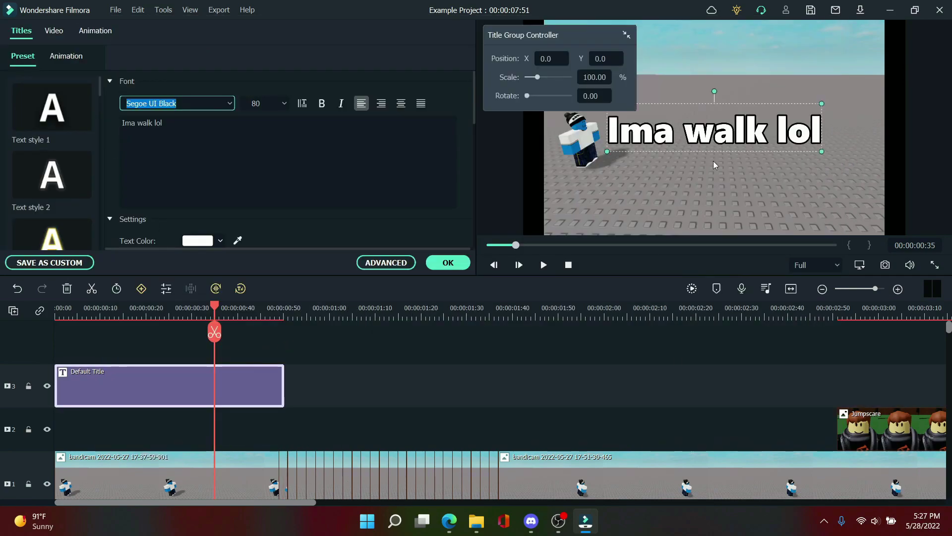
drag(713, 139, 713, 69)
click(390, 383)
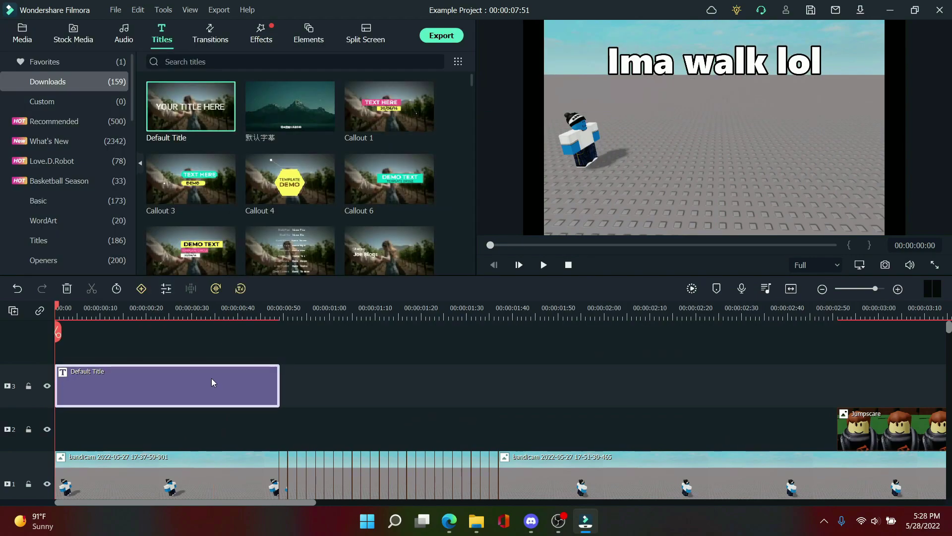
Move the title to the start of the second video track, delete the empty track and play the result
drag(212, 382, 210, 421)
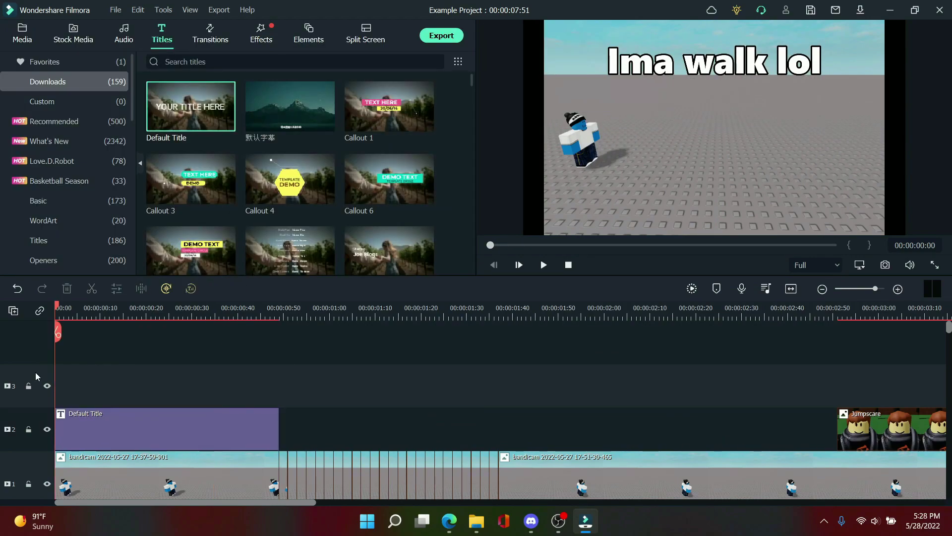
right_click(36, 376)
click(100, 441)
click(543, 267)
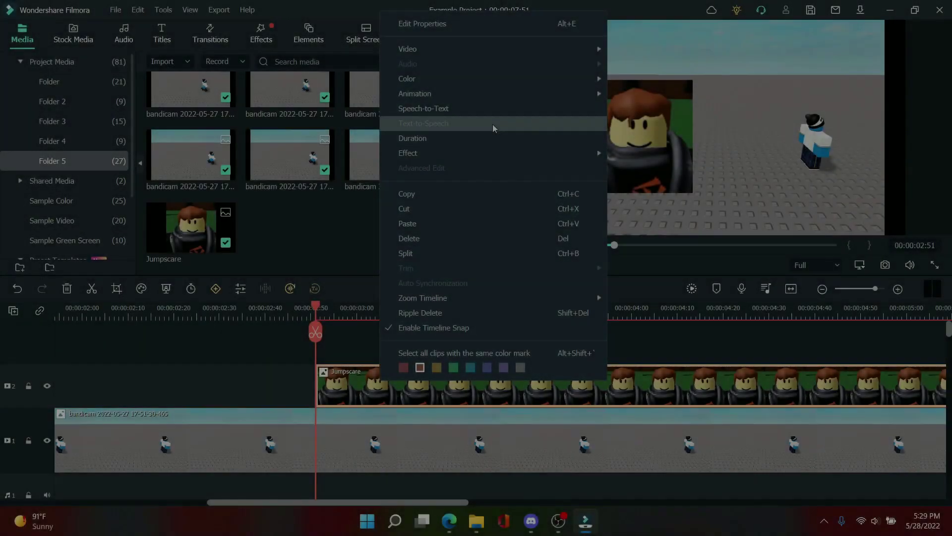
Add a custom animation keyframe at the start of the Jumpscare clip and move the image above the frame to X -189.4, Y 411.1
mouse_move(585, 91)
click(655, 91)
click(173, 98)
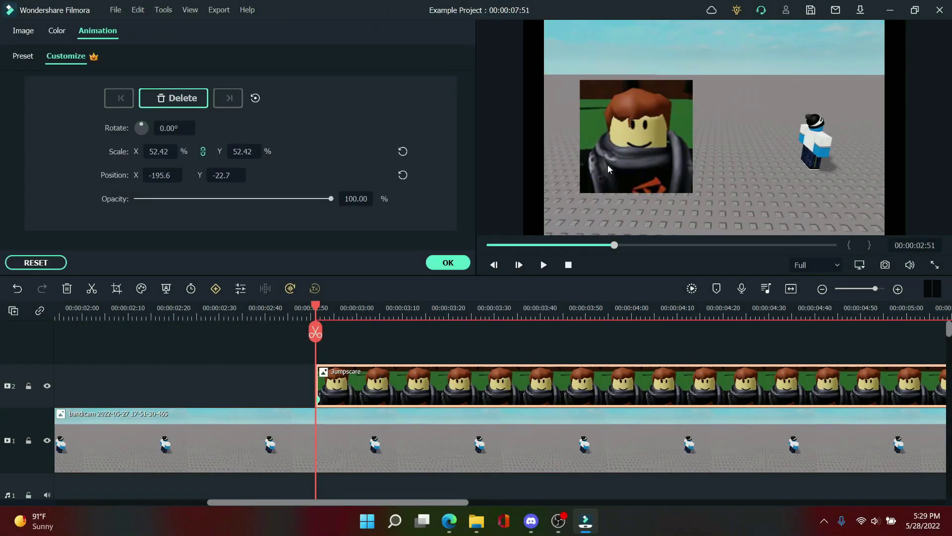
drag(647, 190, 650, 17)
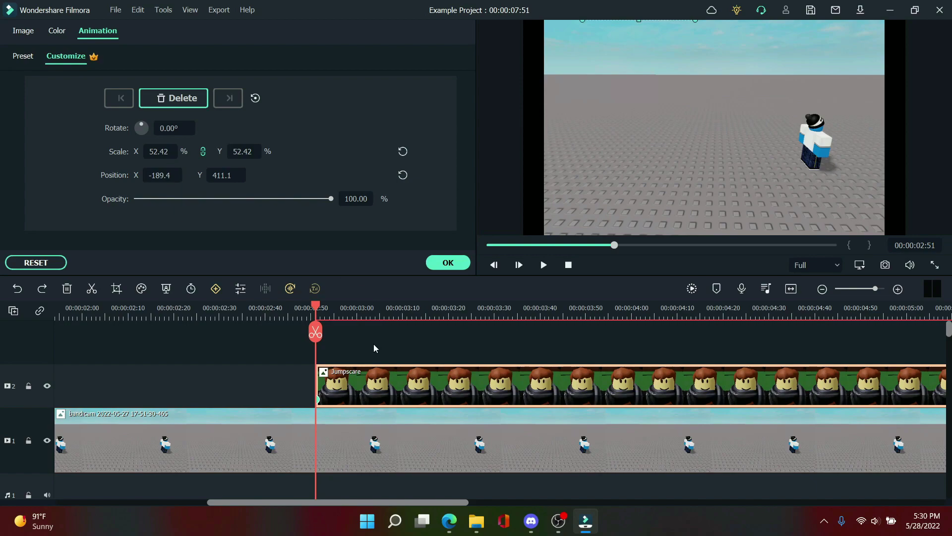
Add a second keyframe at 00:00:03:02 with the Jumpscare image's Y position at 0 and apply the animation
click(325, 310)
drag(327, 309, 368, 310)
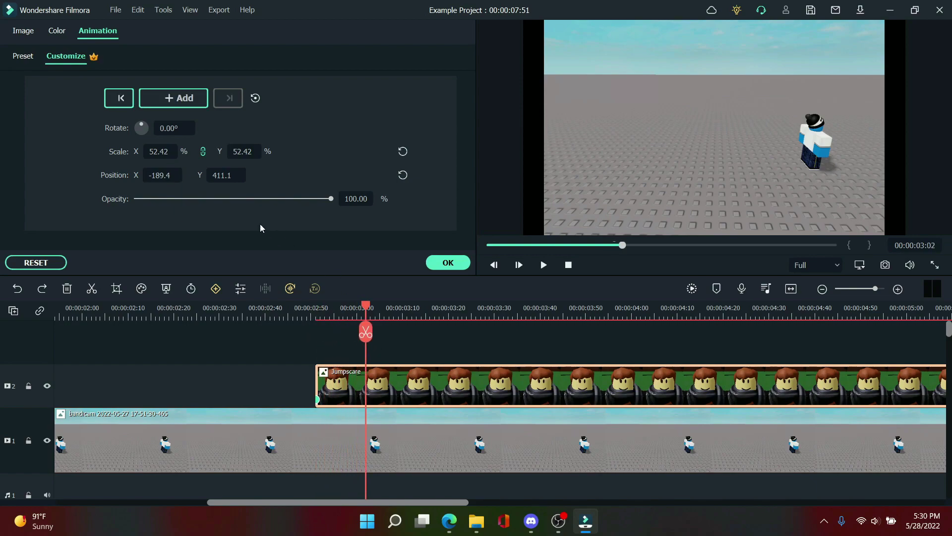
key(Return)
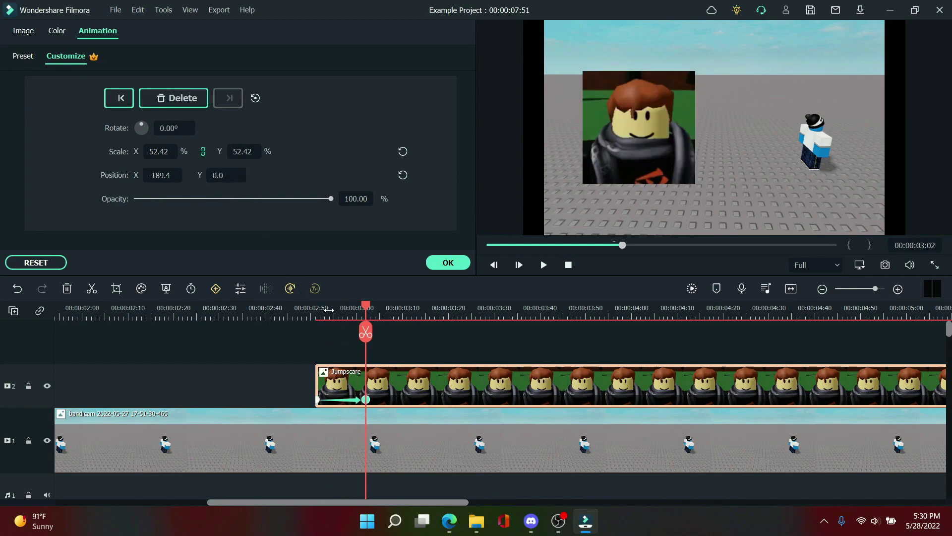
click(440, 263)
Play the timeline from just before the Jumpscare clip to check its drop-in animation
click(293, 313)
key(space)
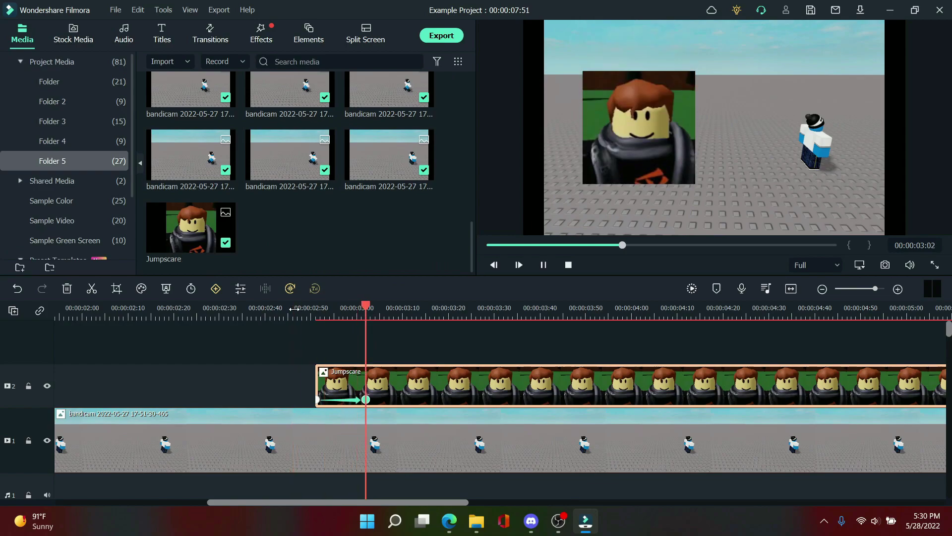
key(space)
click(307, 326)
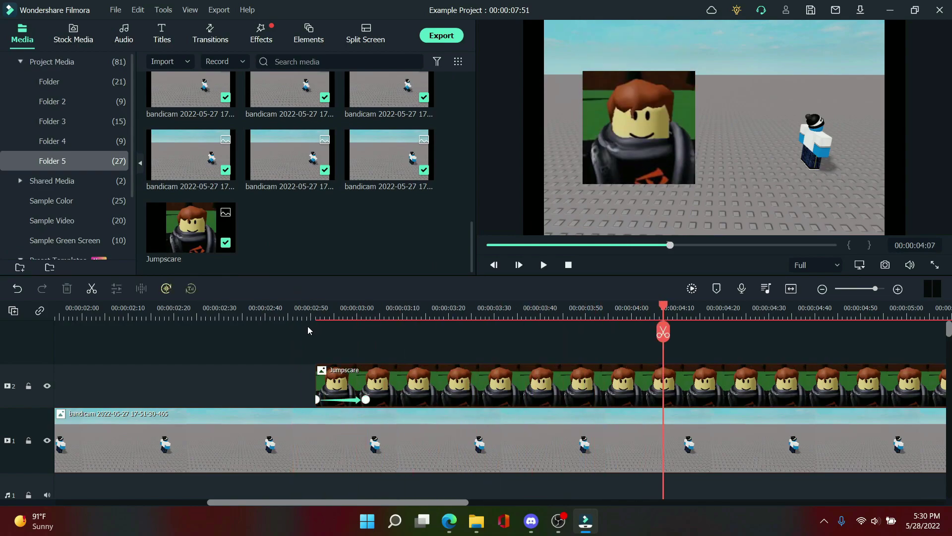
key(space)
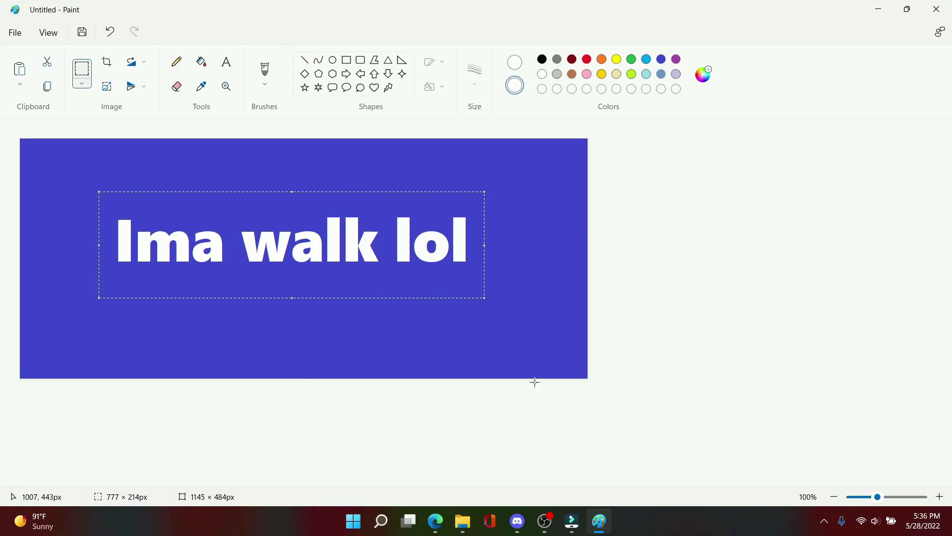
Switch to Photopea, erase the blue background around the "Ima walk lol" text with the Magic Wand and clear the selection
mouse_move(435, 520)
click(510, 484)
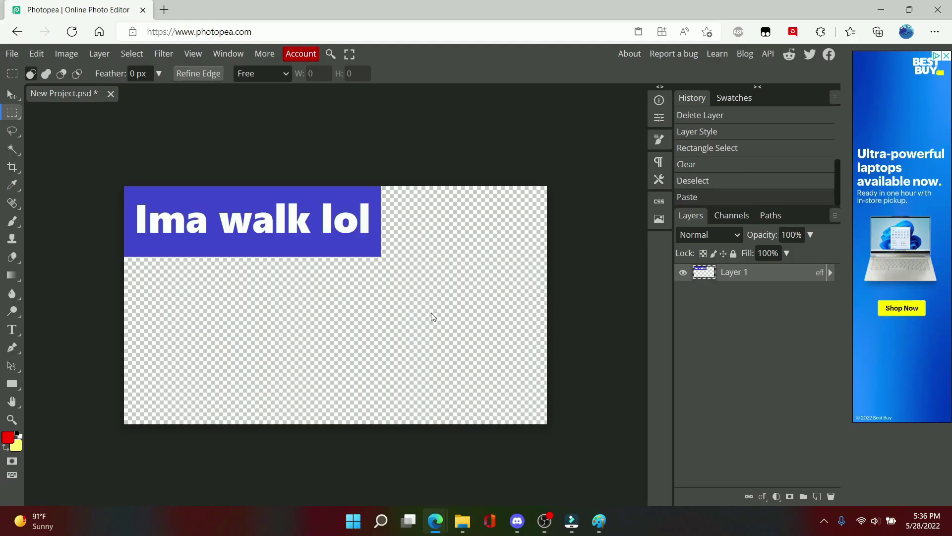
key(w)
click(246, 195)
key(Delete)
click(424, 276)
key(m)
key(ctrl+d)
Add an Outer Glow to the text layer, coloured black with 100% opacity
double_click(769, 272)
click(165, 348)
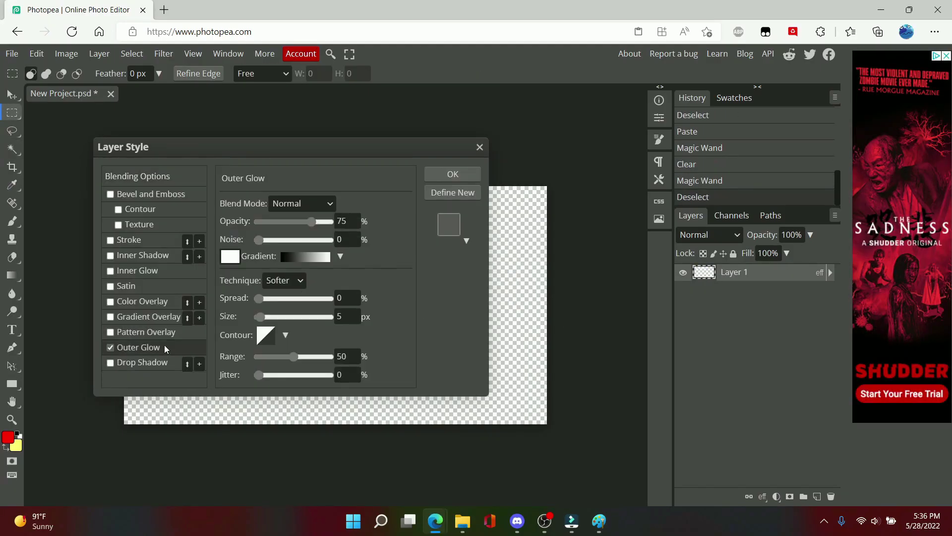
click(230, 256)
click(100, 323)
click(308, 315)
drag(311, 222, 332, 221)
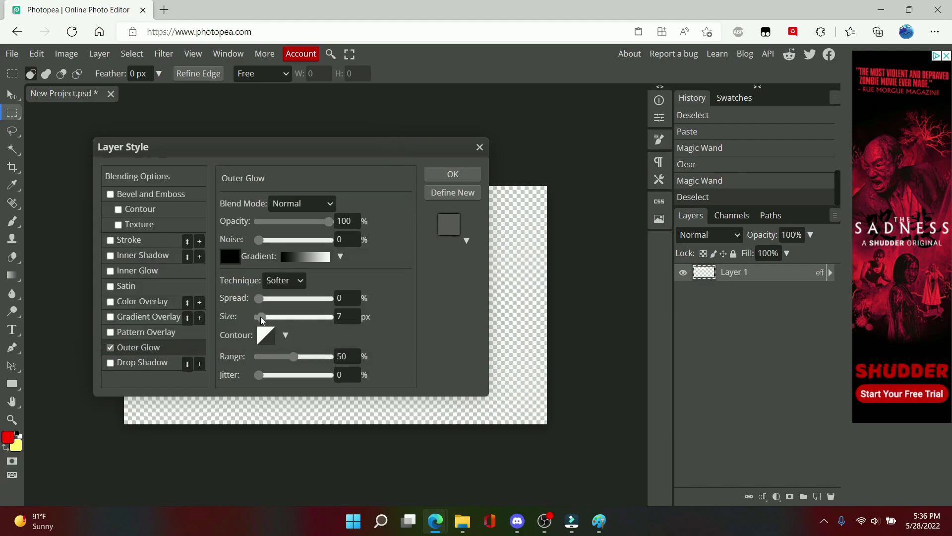
Set the outer glow to maximum spread with a small size and apply the layer style as an outline
drag(261, 317, 250, 317)
drag(258, 298, 333, 298)
drag(258, 317, 260, 319)
click(453, 174)
double_click(750, 277)
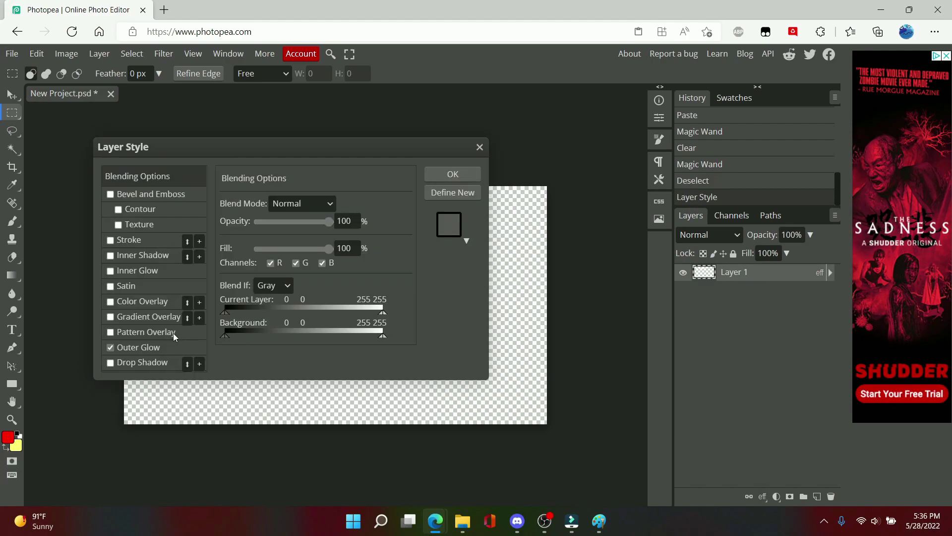
click(149, 347)
click(449, 174)
Move the outlined text to the middle of the canvas and crop the canvas closely around it
key(v)
drag(293, 218, 367, 300)
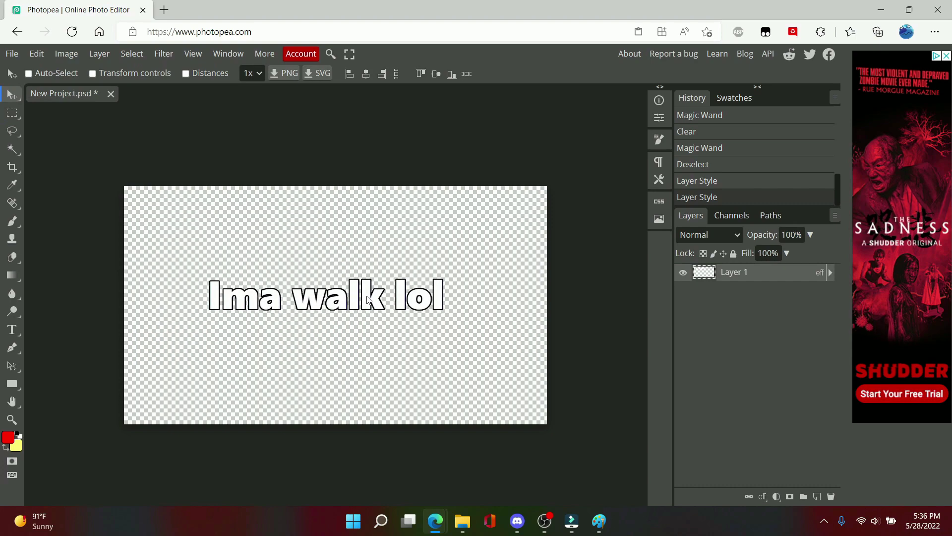
key(c)
drag(124, 305, 203, 305)
drag(547, 305, 455, 305)
drag(348, 186, 347, 260)
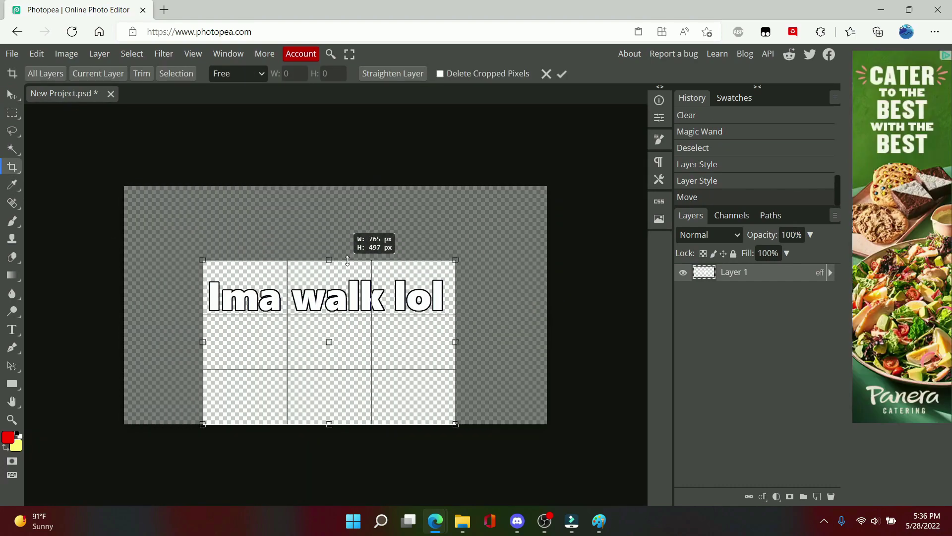
drag(352, 424, 419, 332)
key(Return)
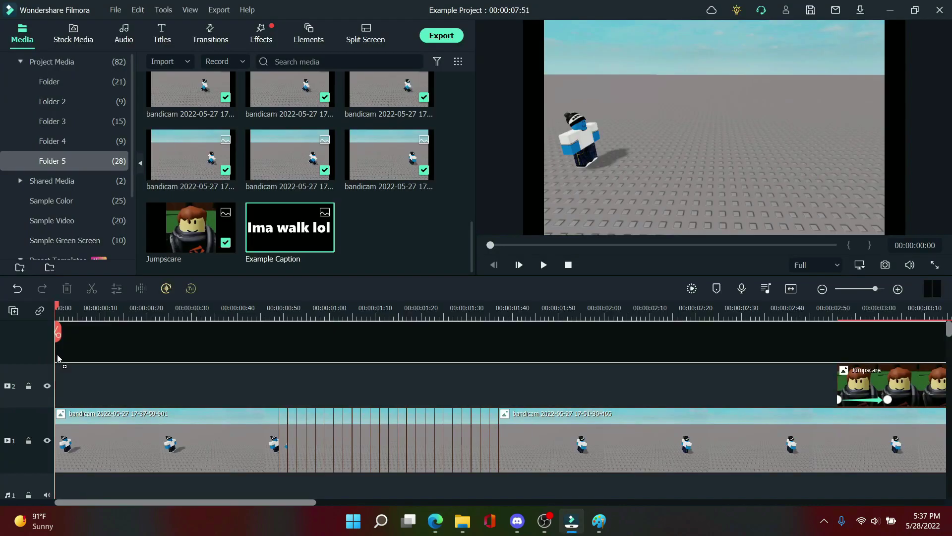
Place the Example Caption image at the start of the Filmora timeline, split it where the first clip ends and delete the remainder
drag(58, 358, 59, 359)
click(279, 313)
click(279, 332)
click(325, 377)
key(Delete)
Move the Example Caption clip down to the second video track and delete the empty track
drag(187, 385, 187, 429)
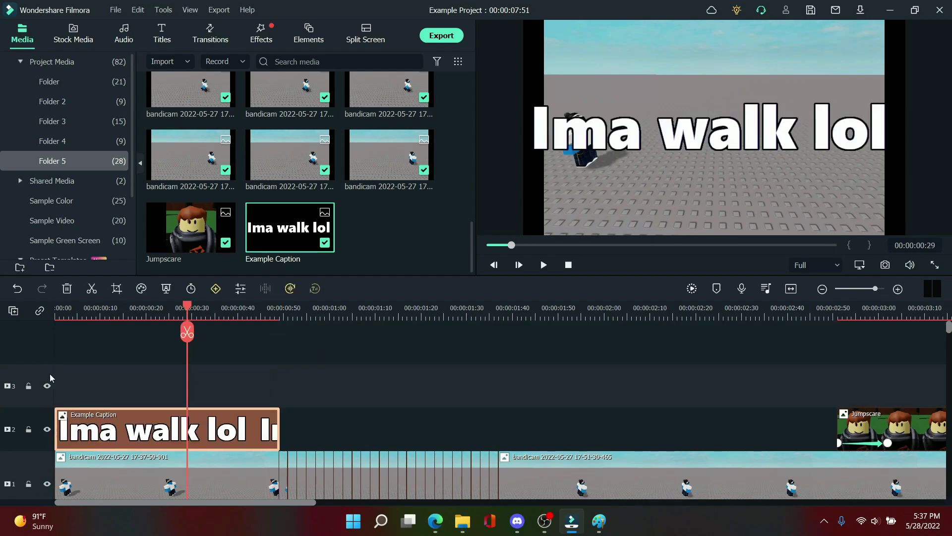
right_click(44, 372)
click(85, 399)
Scale the caption to about 68.6% and move it up into the sky at X 0, Y 165.4
click(490, 245)
drag(560, 145, 566, 145)
drag(530, 170, 647, 138)
drag(790, 106, 725, 54)
Open the caption's custom animation and add a keyframe at its start with Y position 300
right_click(261, 383)
mouse_move(409, 100)
click(530, 97)
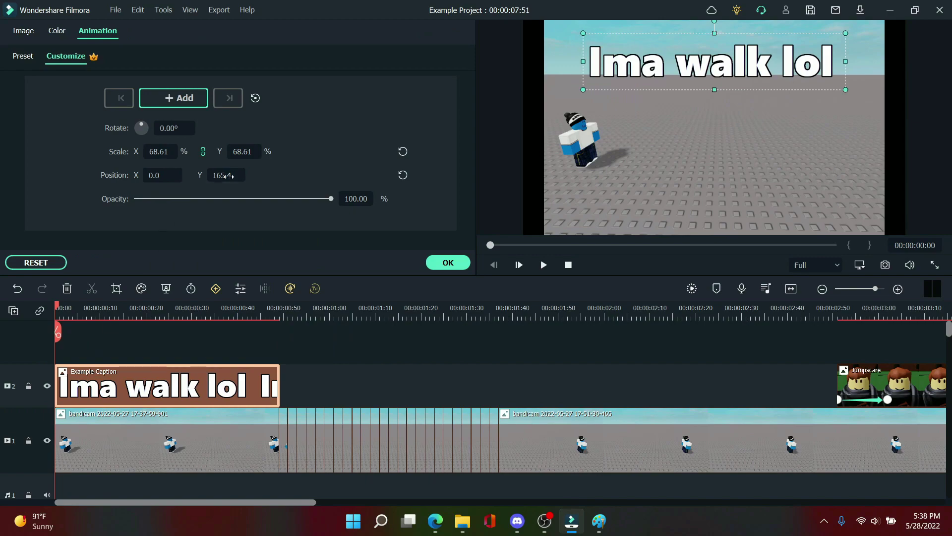
click(228, 176)
text(300)
key(Return)
Add a caption keyframe at 00:00:00:08 with Y position 200 and play the animation from the start
drag(57, 308, 90, 309)
click(231, 176)
text(200)
key(Return)
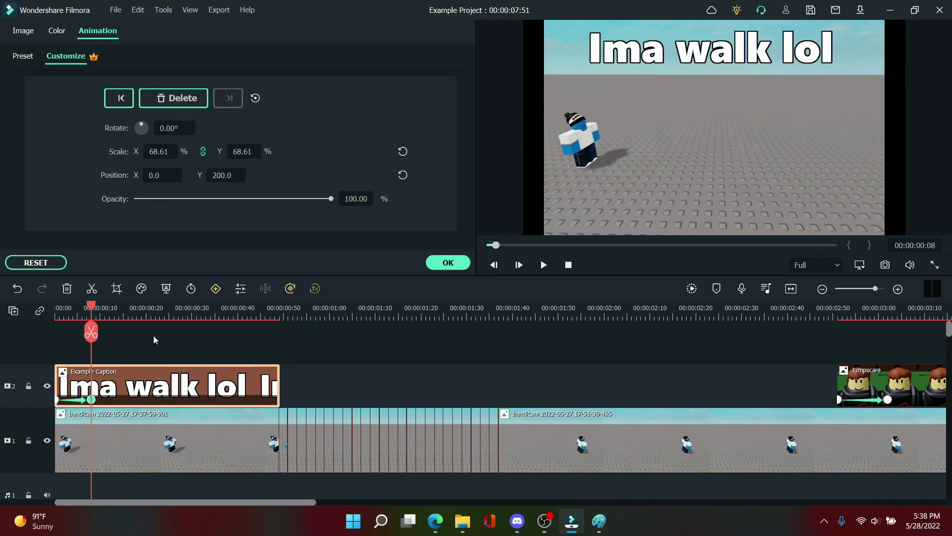
click(123, 341)
key(Home)
key(space)
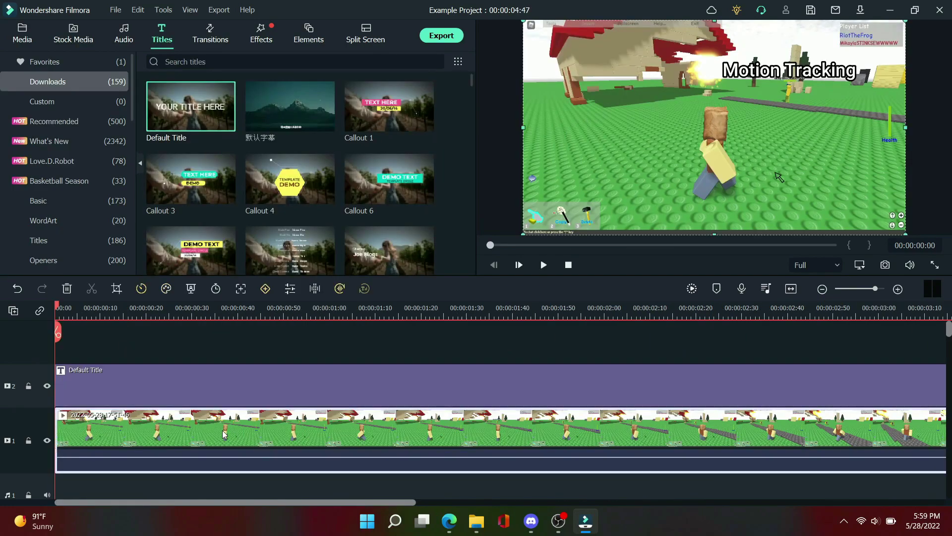
Enable Motion Tracking on the gameplay clip, frame the distant yellow character with the tracking box and run the tracking
right_click(223, 435)
mouse_move(347, 98)
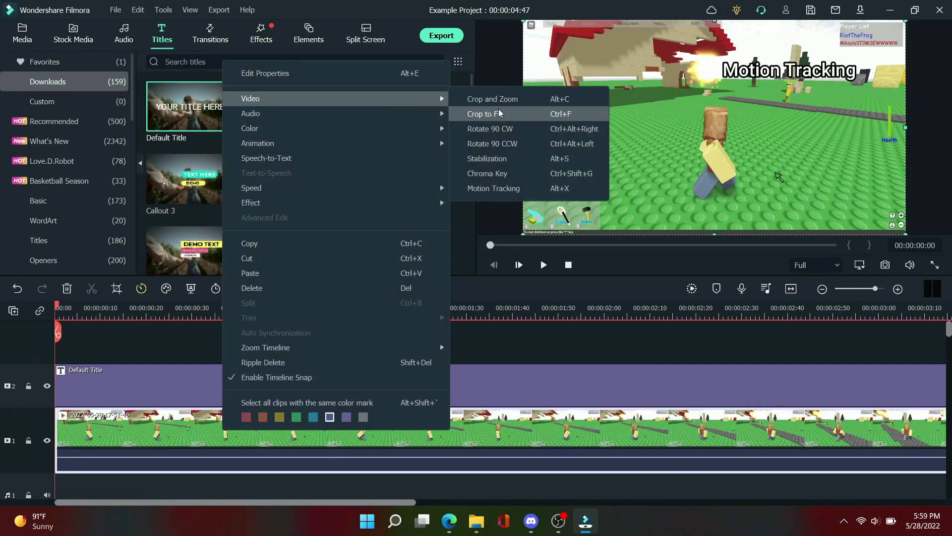
click(498, 188)
drag(722, 134, 802, 98)
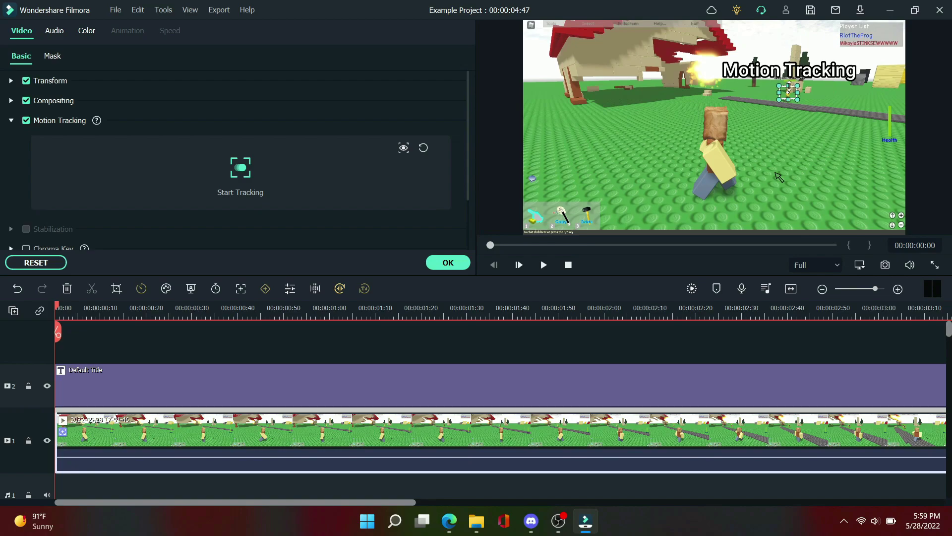
click(241, 169)
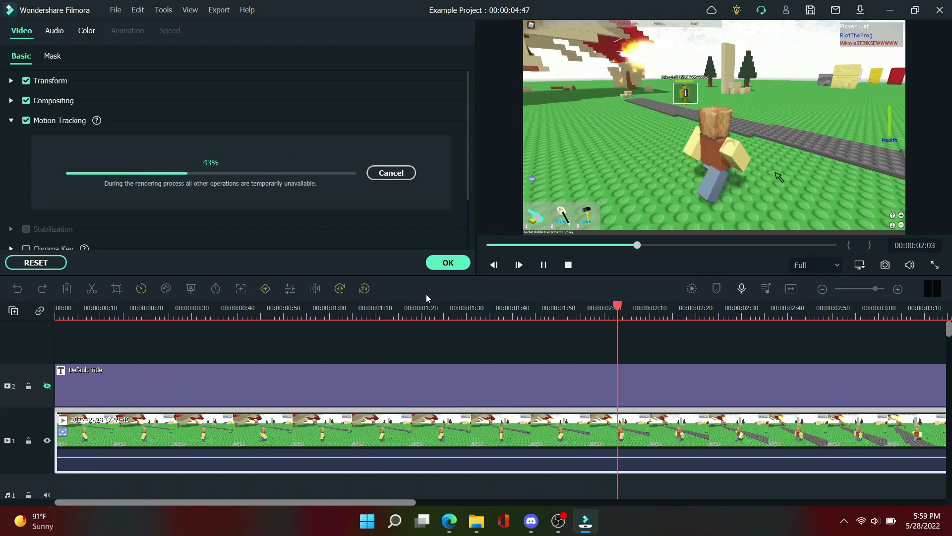
Link the Default Title to the tracked motion and play the result
click(240, 193)
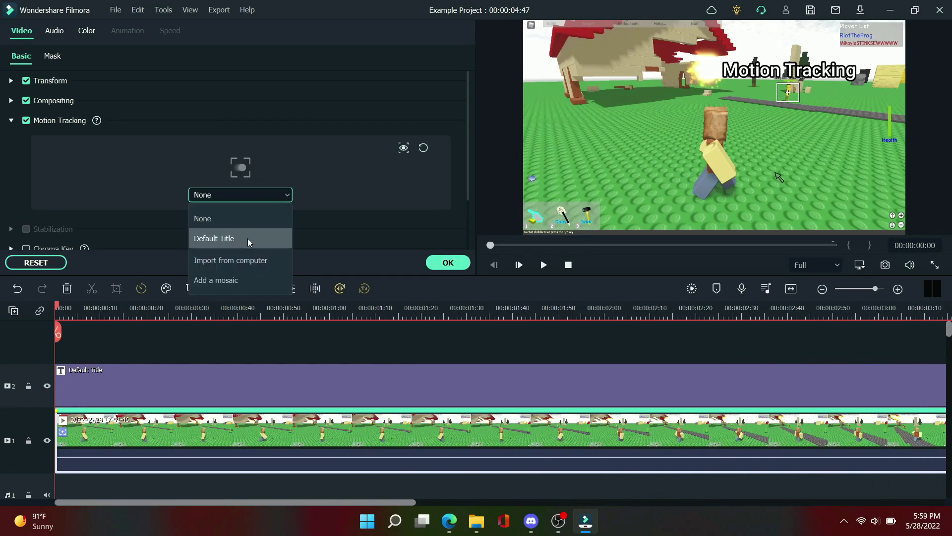
click(248, 239)
click(544, 264)
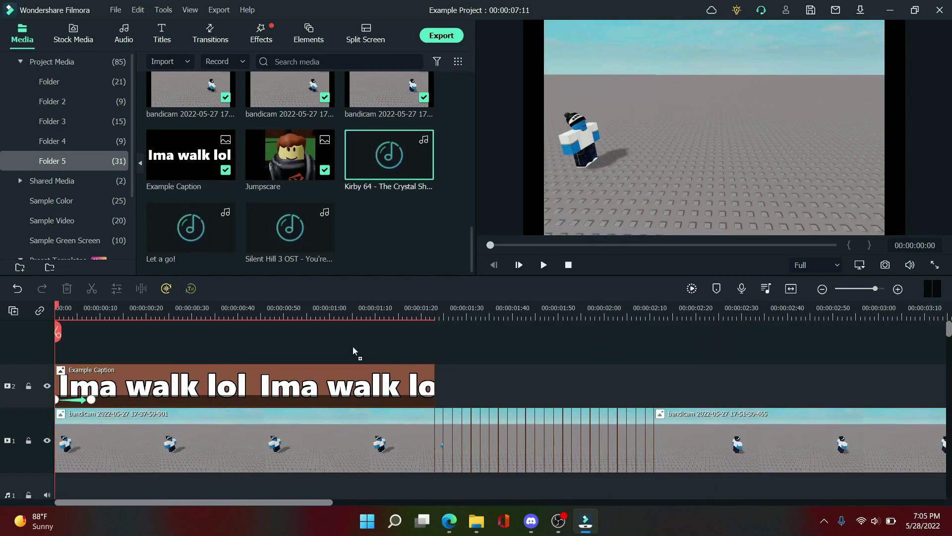
Add the Kirby 64 Pop Star Theme to the first audio track, trim its silent opening and move it to the timeline's start
scroll(356, 351, down, 3)
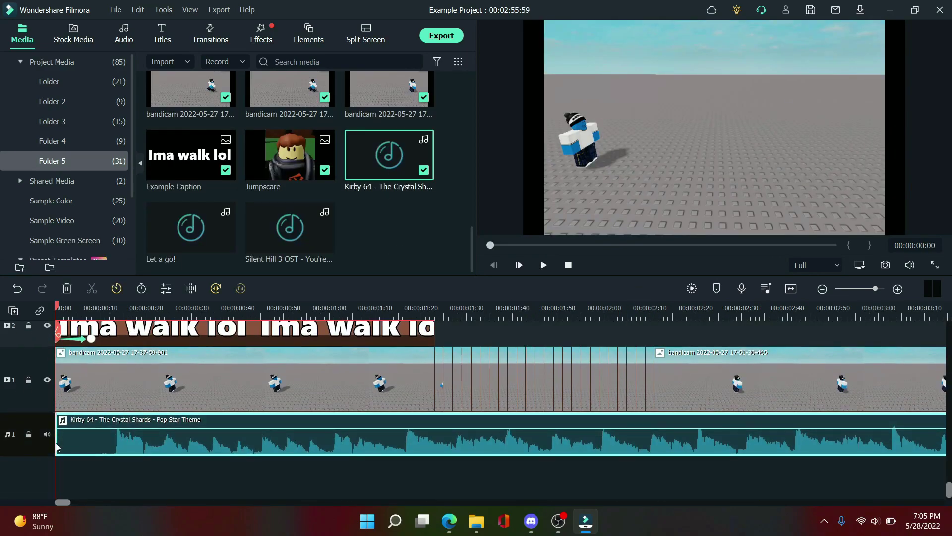
drag(80, 448, 110, 447)
drag(126, 443, 71, 442)
Split the music where the video ends at 00:00:07:11 and delete the excess
drag(63, 502, 93, 502)
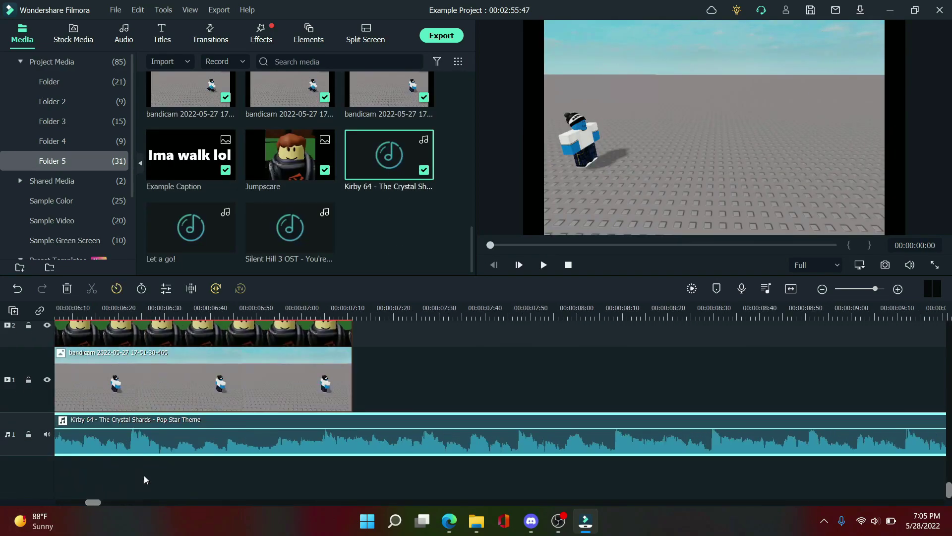
click(353, 466)
click(475, 414)
key(ctrl+b)
key(Delete)
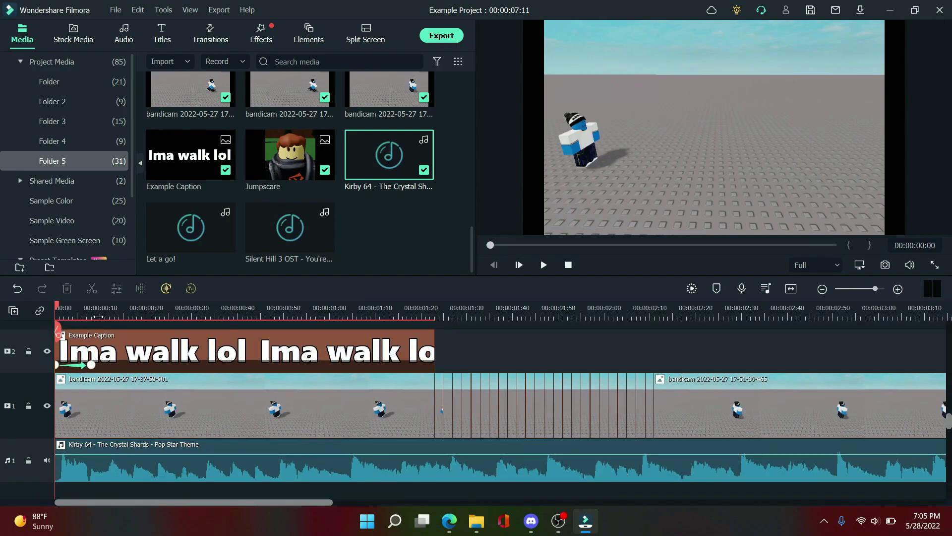
Add the "Let a go!" and Silent Hill 3 OST audio clips to the timeline beneath the music
click(98, 316)
drag(189, 237, 504, 502)
click(411, 317)
drag(293, 240, 573, 499)
drag(71, 502, 58, 501)
click(81, 434)
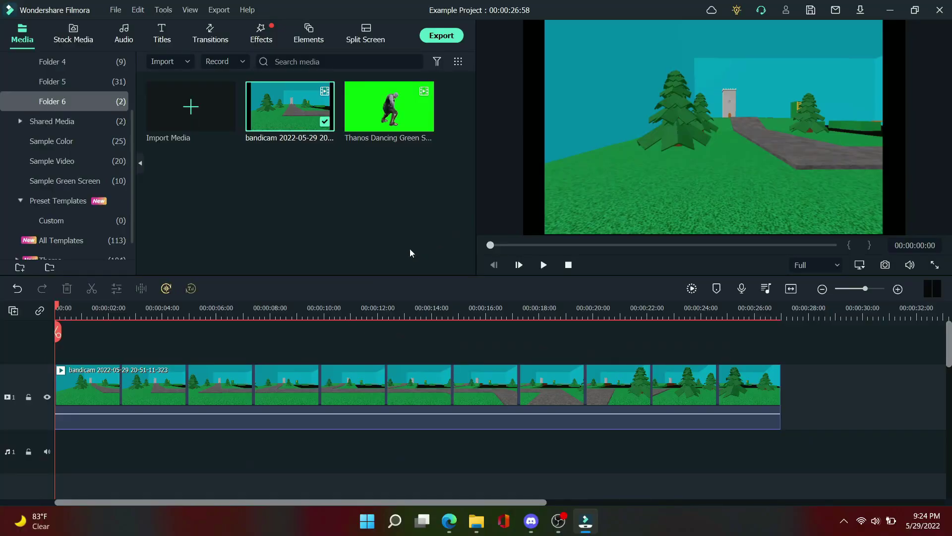
Overlay the Thanos Dancing Green Screen clip at the start of the second video track and key out its sampled green with Chroma Key
click(382, 120)
drag(392, 258, 62, 365)
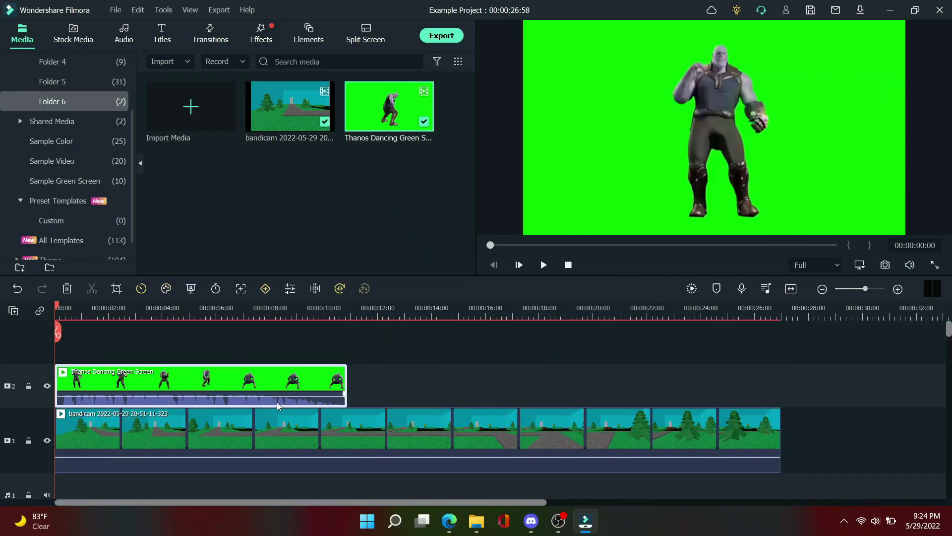
right_click(243, 388)
mouse_move(406, 51)
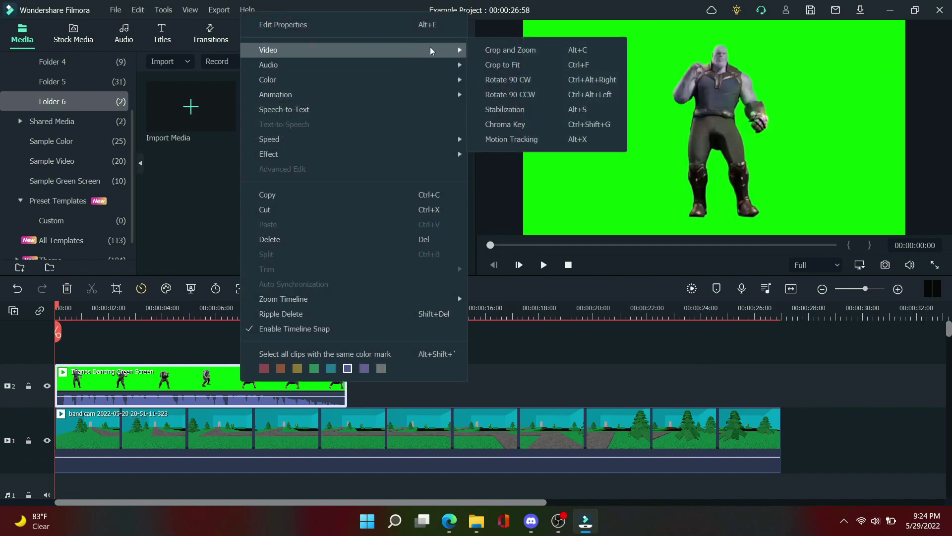
click(503, 124)
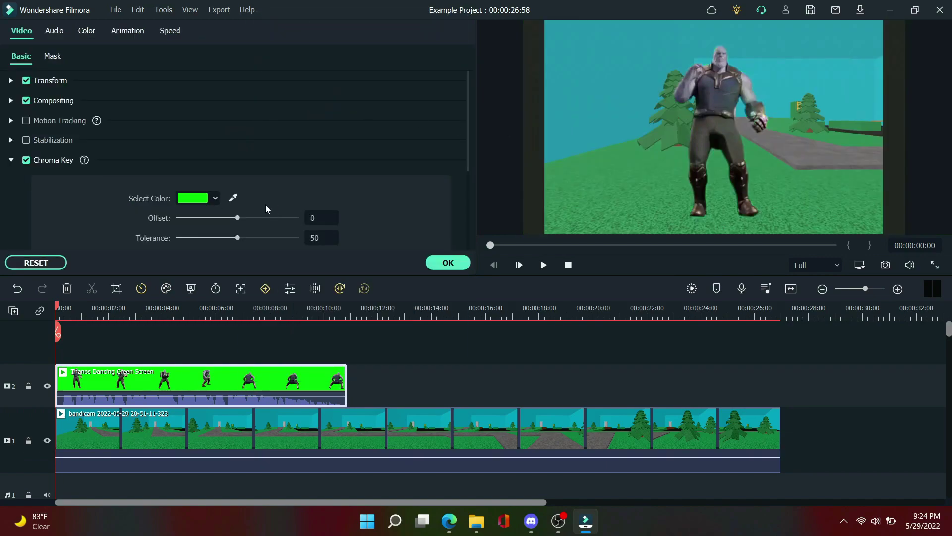
click(233, 198)
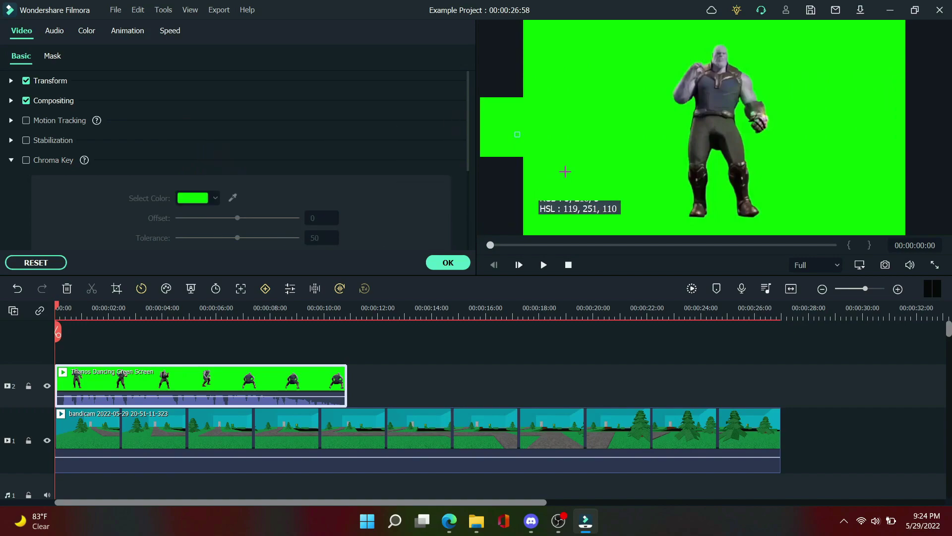
click(584, 145)
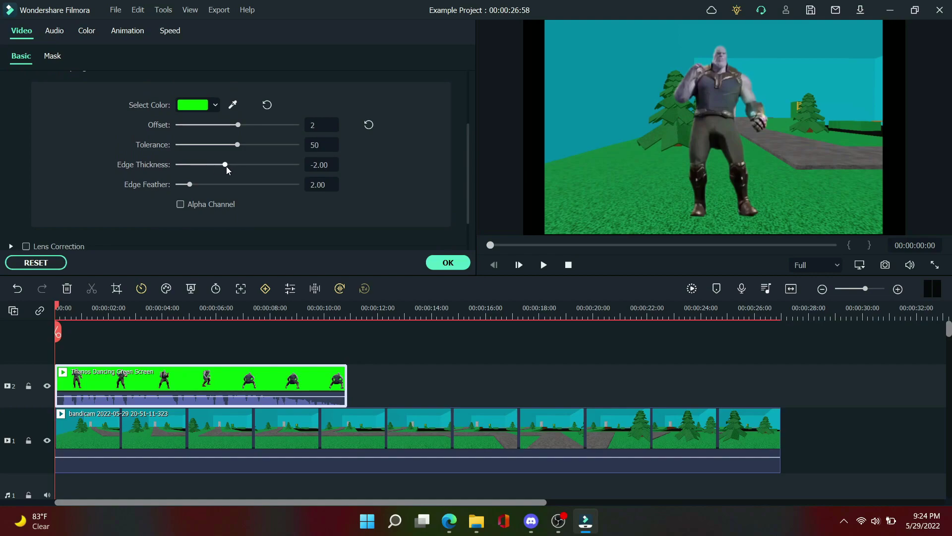
Try an edge thickness of -10, reset it, then apply the chroma key with edge feather 0 and play the result
drag(226, 165, 142, 168)
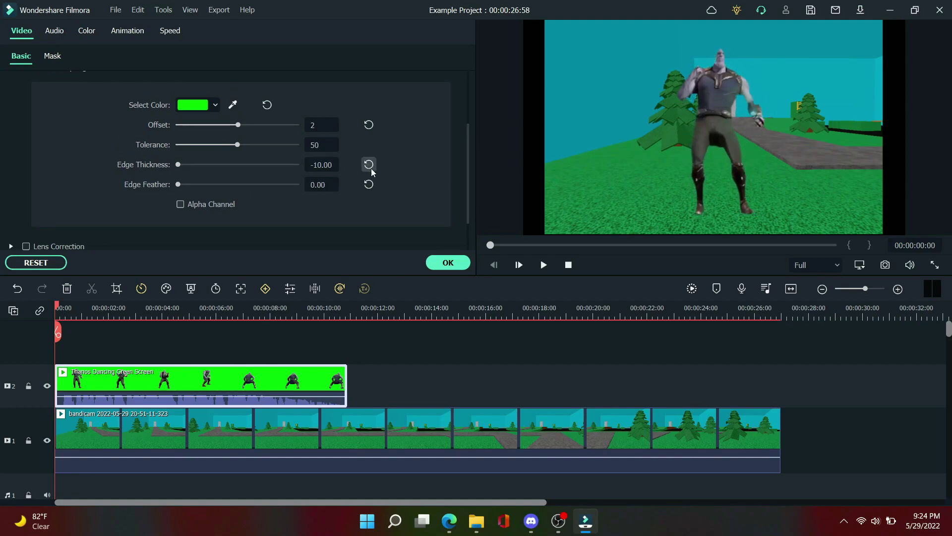
click(370, 165)
click(332, 166)
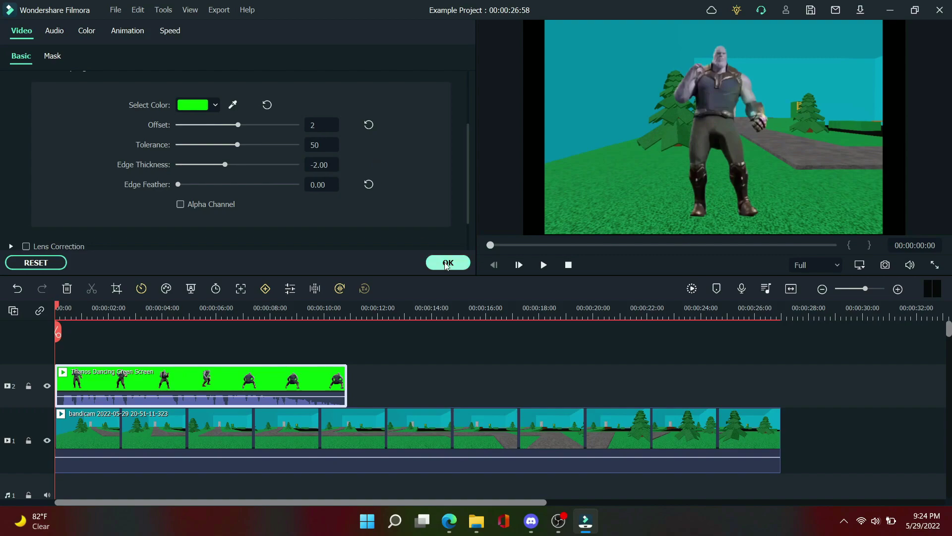
click(448, 262)
click(543, 264)
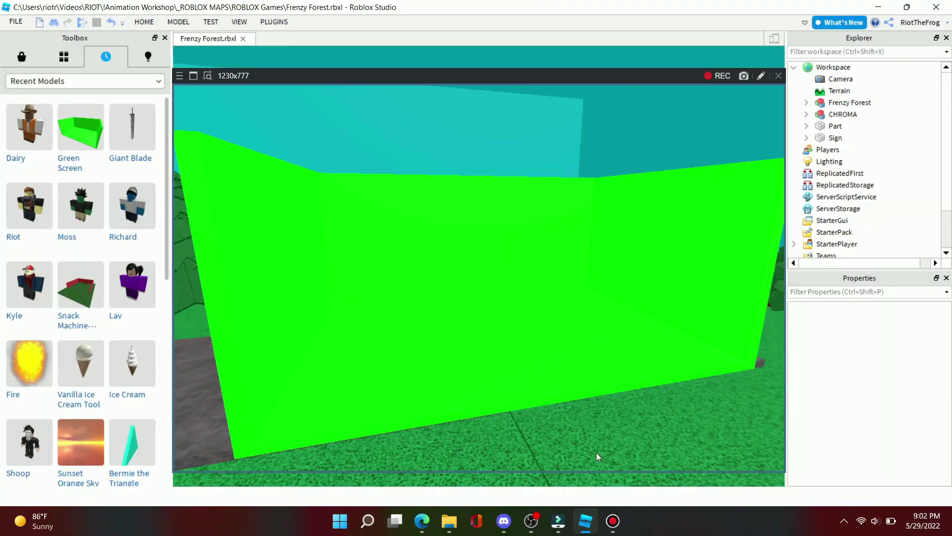
Insert the Lav character model in Roblox Studio and place it on the green screen's floor
click(143, 297)
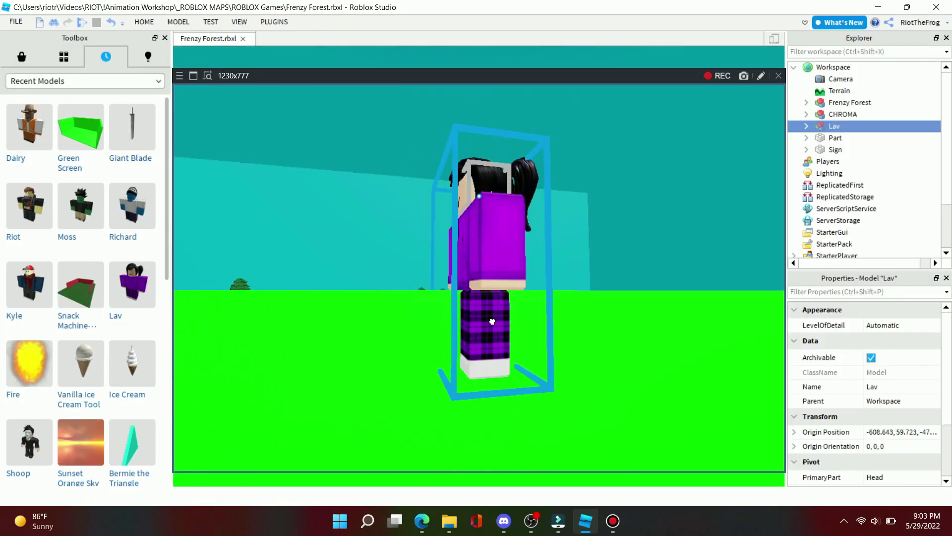
drag(492, 347, 503, 398)
scroll(496, 372, down, 2)
scroll(490, 391, up, 6)
right_drag(503, 397, 380, 212)
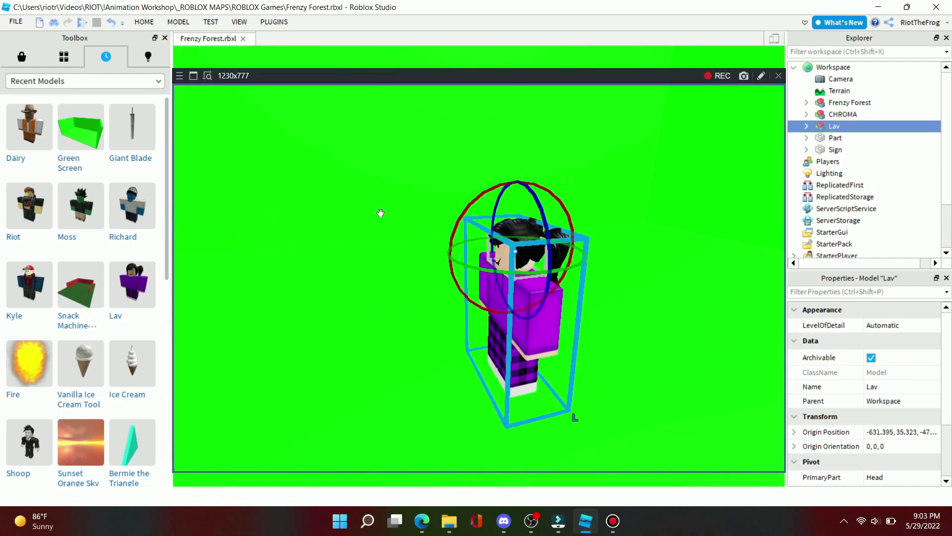
Rotate the Lav model about 100 degrees around its vertical axis and frame it against the green screen
click(178, 21)
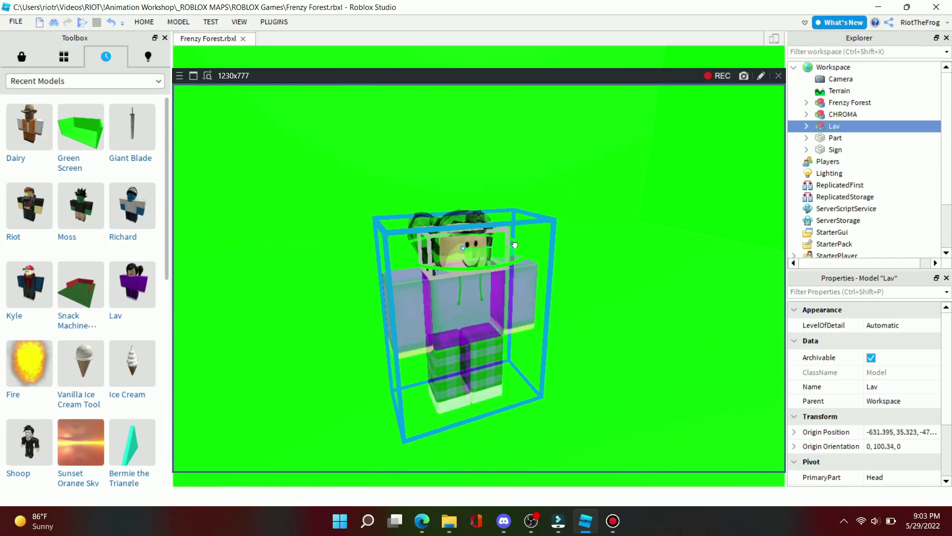
scroll(524, 249, up, 5)
scroll(524, 249, up, 5)
scroll(608, 187, down, 5)
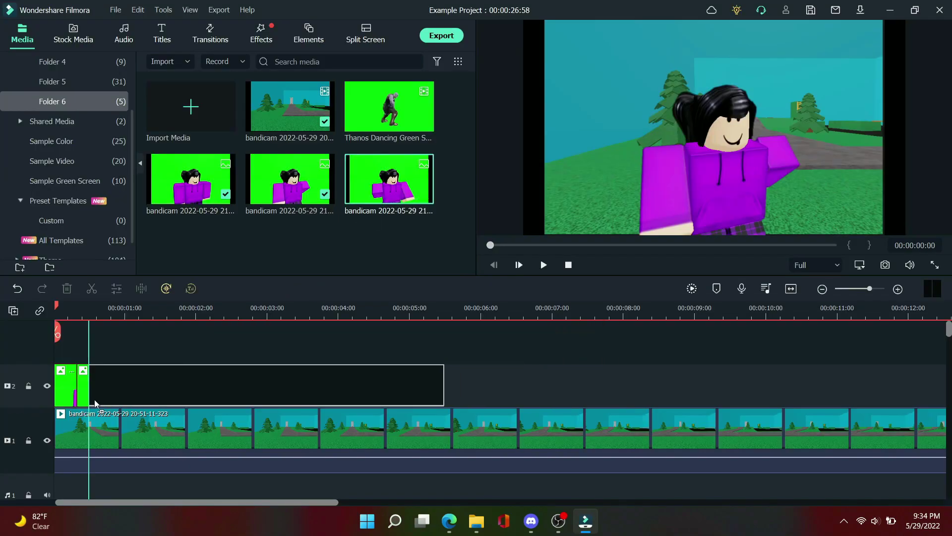
In Filmora, place the third Lav pose image after the first two on the second video track and apply its duration setting
drag(96, 403, 96, 403)
right_click(136, 389)
click(233, 145)
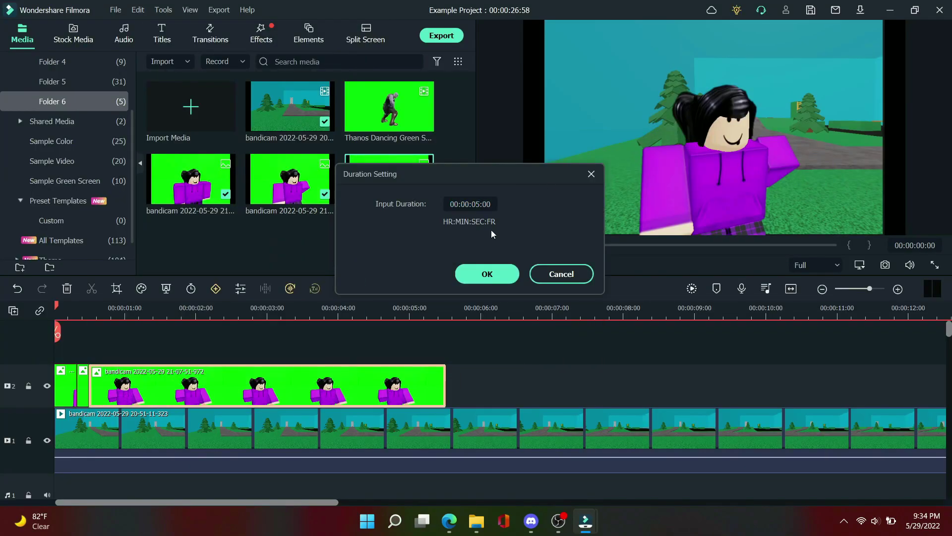
click(487, 274)
right_click(71, 402)
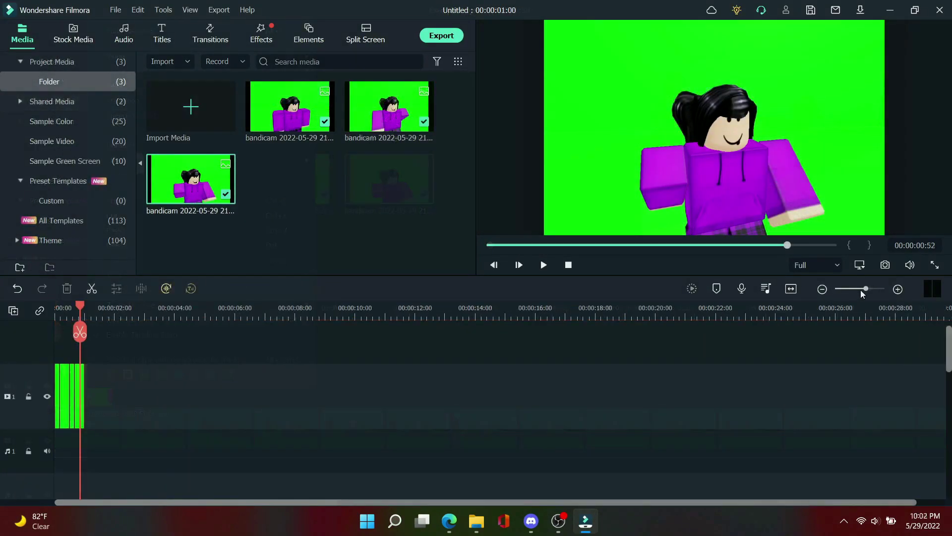
Paste the copied Lav pose clips repeatedly end to end on the first video track to loop the arm animation, and play it
click(898, 289)
click(198, 387)
key(ctrl+v)
key(ctrl+v)
key(ctrl+v)
key(ctrl+v)
key(ctrl+v)
key(ctrl+v)
key(ctrl+v)
key(ctrl+v)
key(ctrl+v)
key(ctrl+v)
key(ctrl+v)
key(ctrl+v)
key(ctrl+v)
key(ctrl+v)
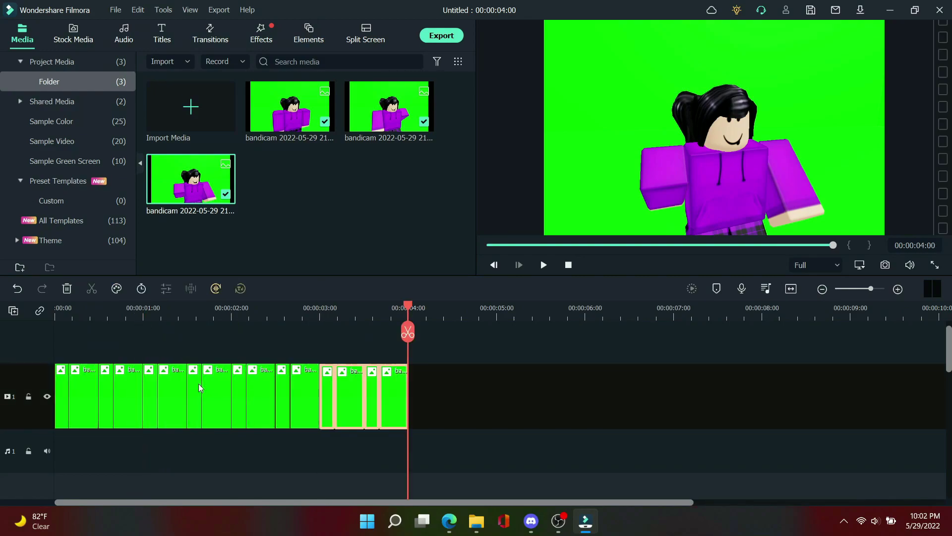
key(ctrl+v)
key(space)
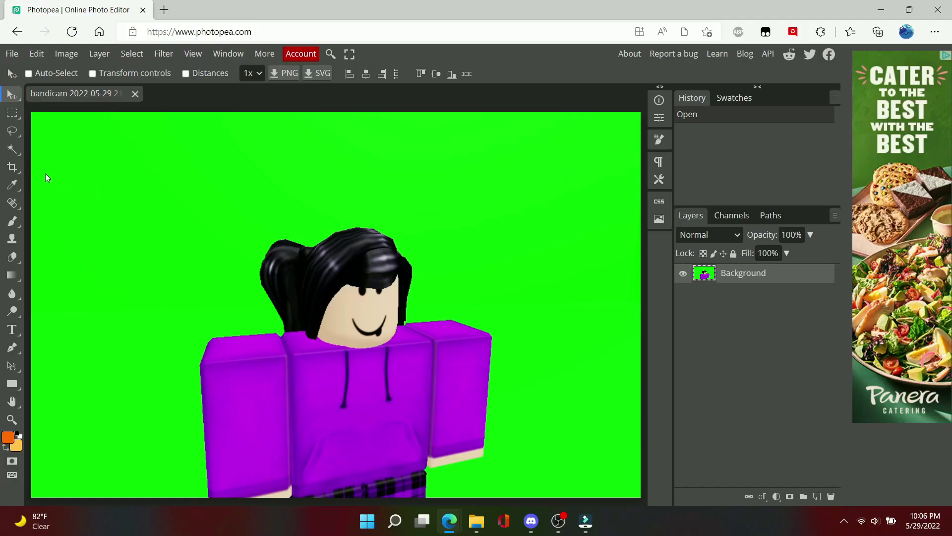
In Photopea, select the green background around Lav with the Magic Wand, erase it to transparency, and deselect
click(11, 150)
click(520, 216)
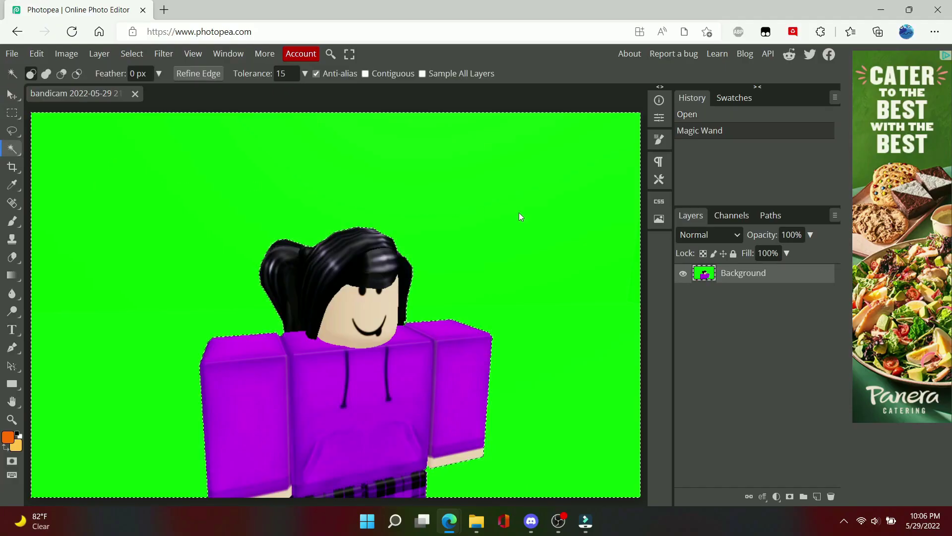
key(Delete)
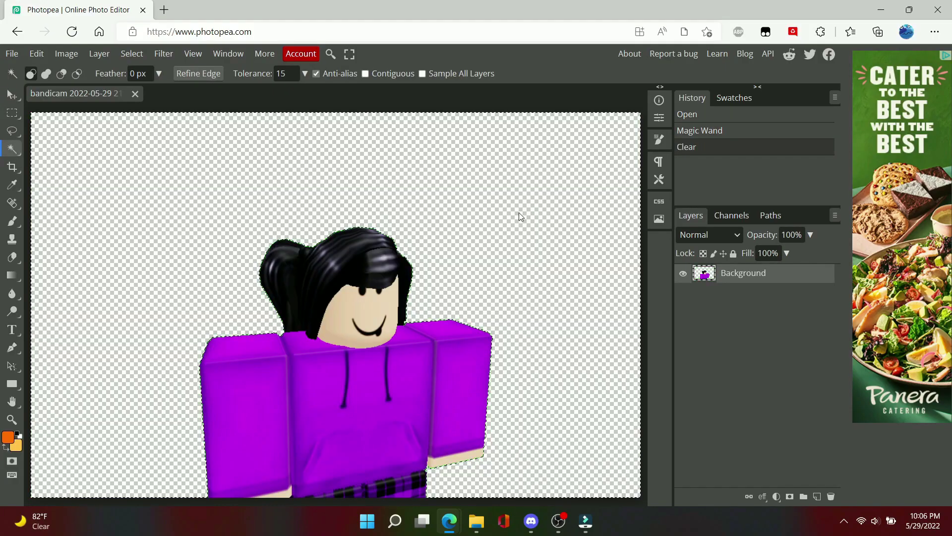
key(ctrl+d)
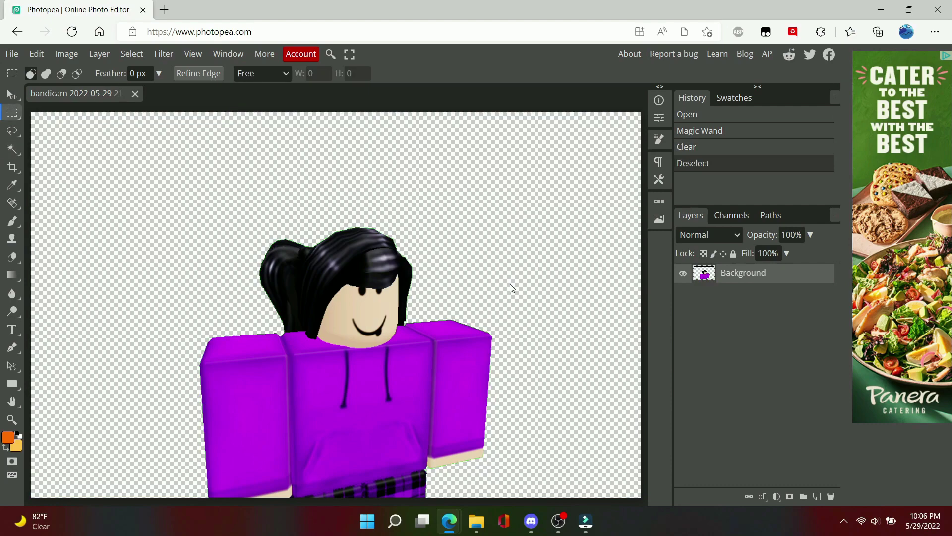
Bring the whole cut-out Lav image into view and open the export format options
key(z)
scroll(512, 285, down, 2)
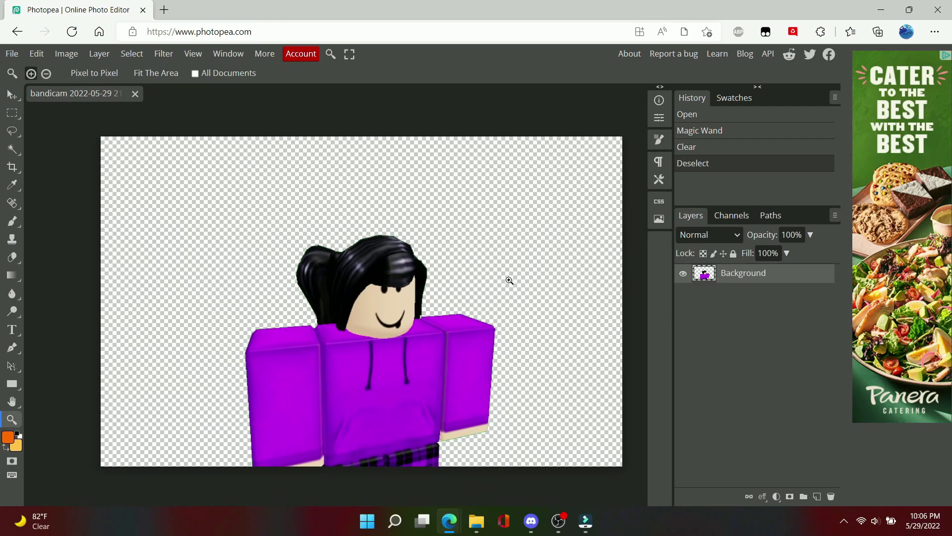
click(11, 54)
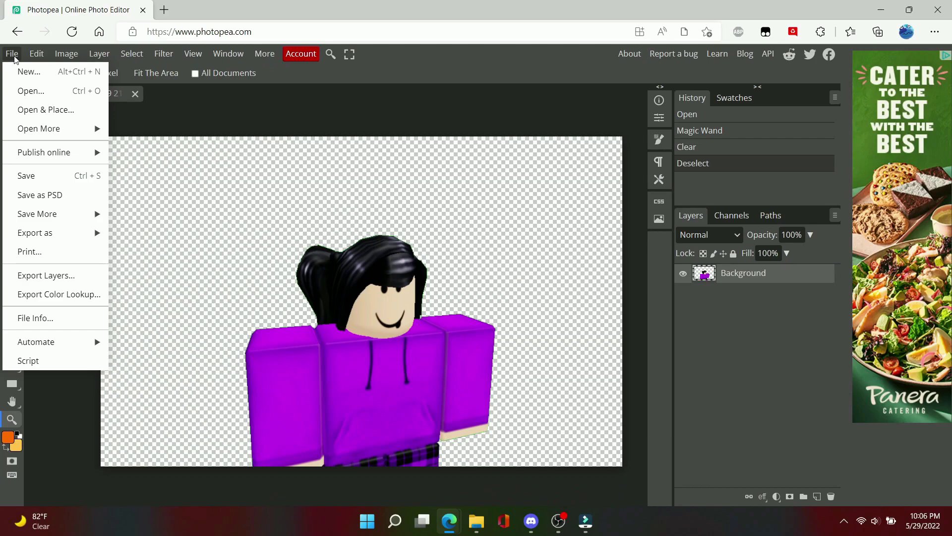
mouse_move(93, 233)
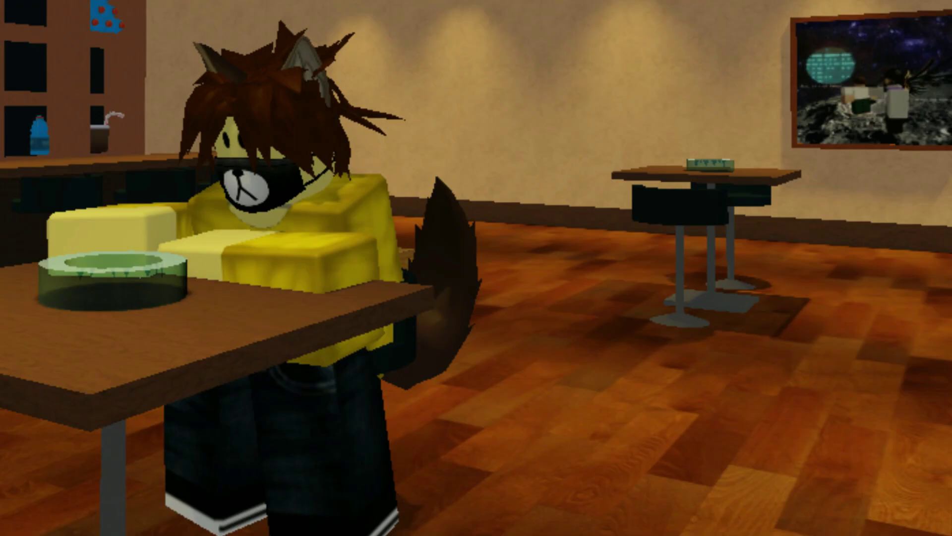